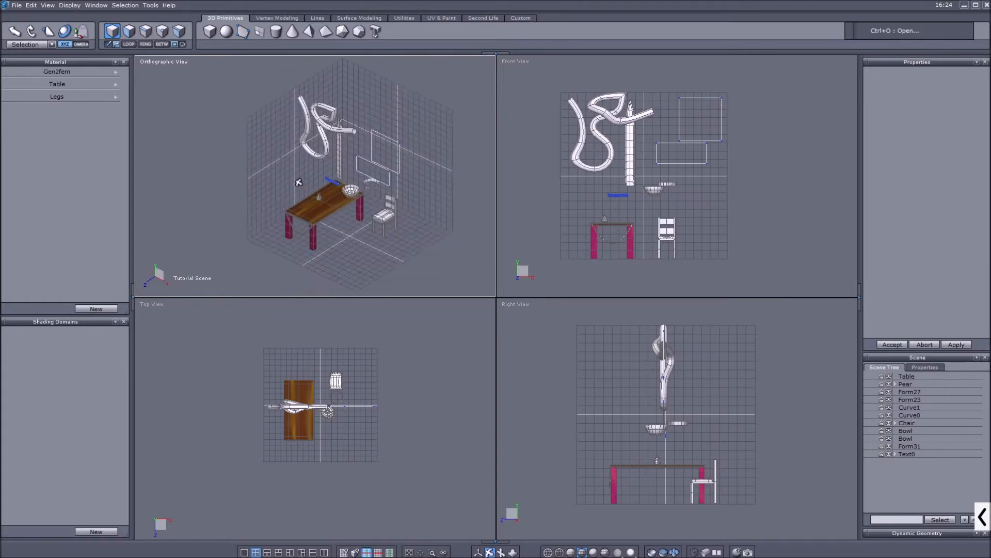
left_click(478, 552)
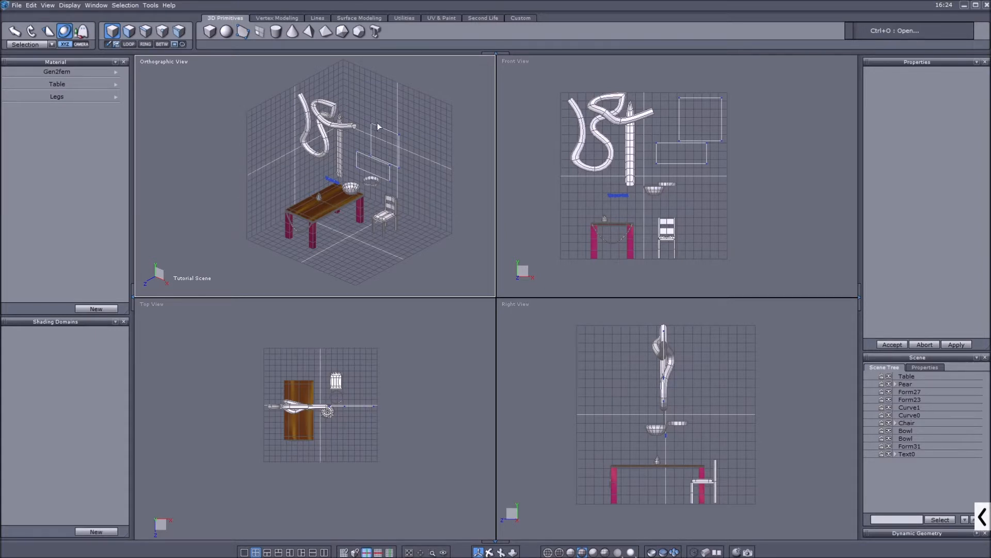
left_click_drag(404, 151, 374, 156)
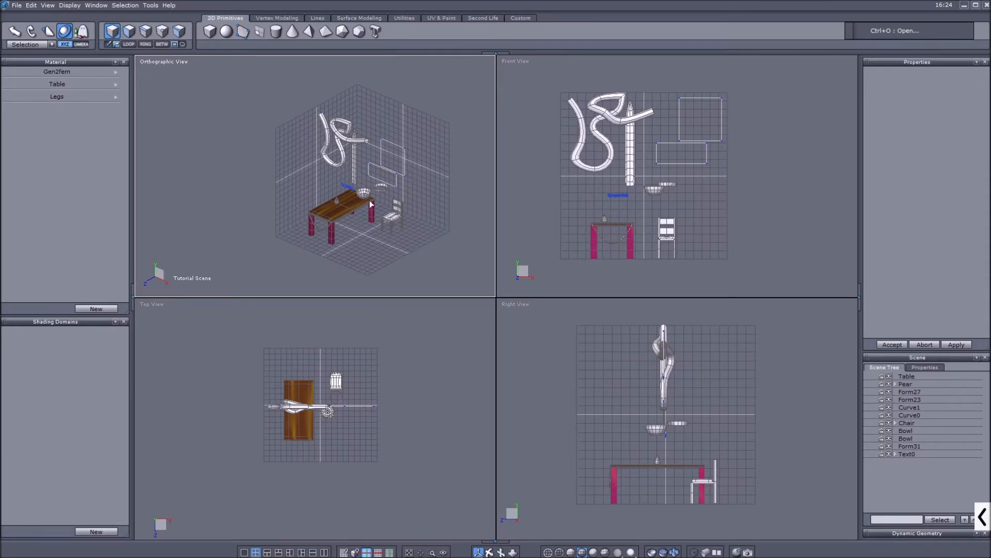
scroll(369, 203, "up", 2)
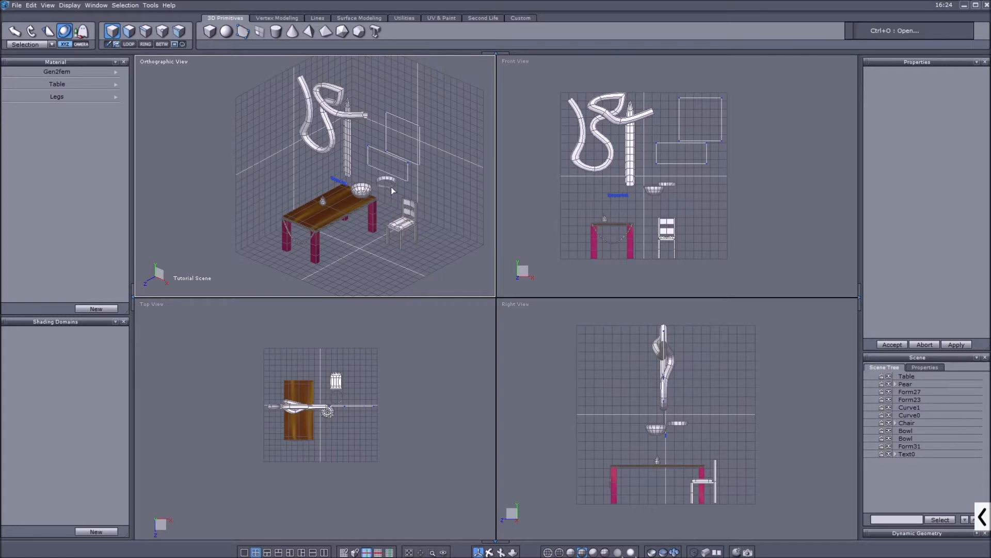
scroll(332, 217, "up", 3)
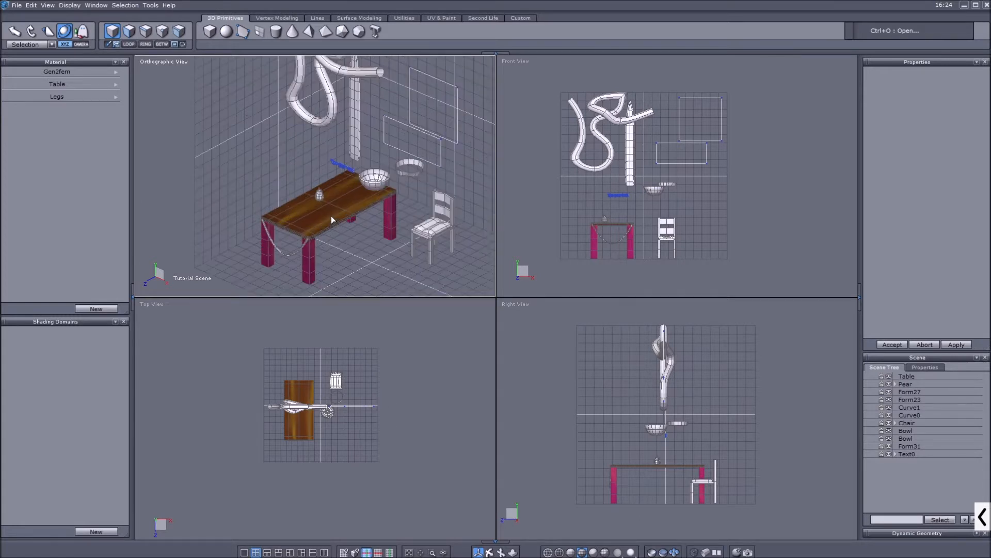
scroll(330, 216, "down", 3)
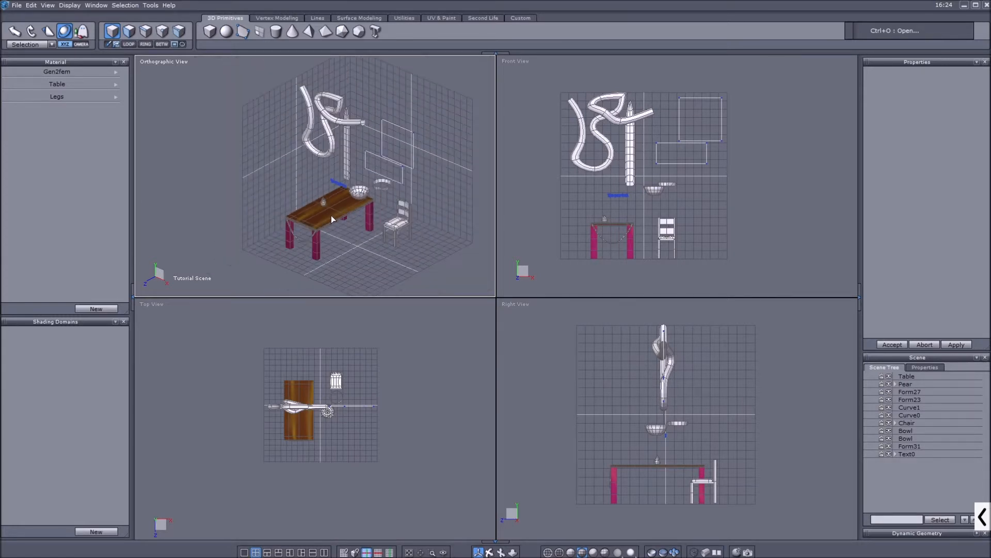
left_click(979, 516)
mouse_move(851, 339)
left_mouse_down()
mouse_move(965, 355)
mouse_move(980, 421)
mouse_move(945, 486)
mouse_move(795, 422)
mouse_move(870, 346)
left_mouse_up()
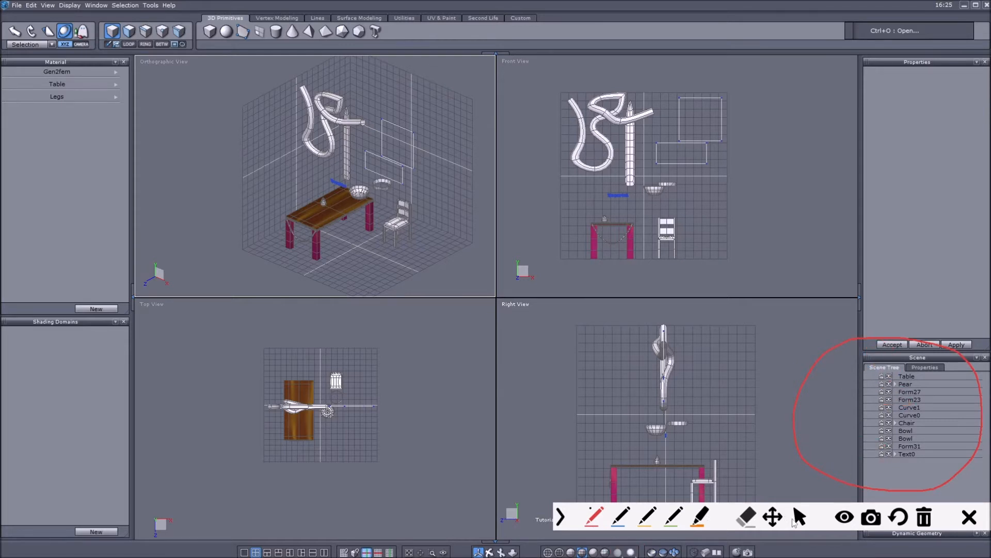
left_click(562, 517)
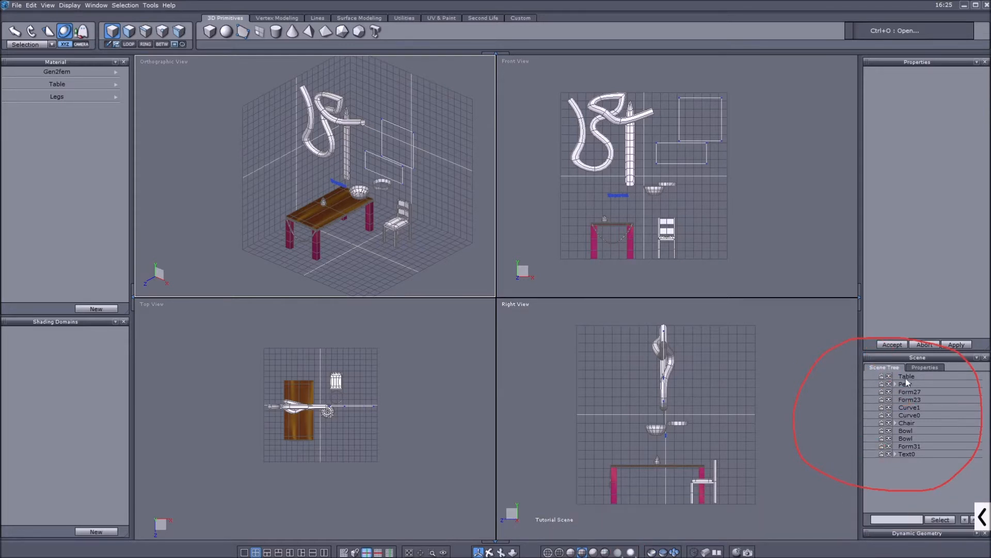
Select the pear in the scene tree and examine it up close on the table
left_click(906, 377)
left_click(905, 385)
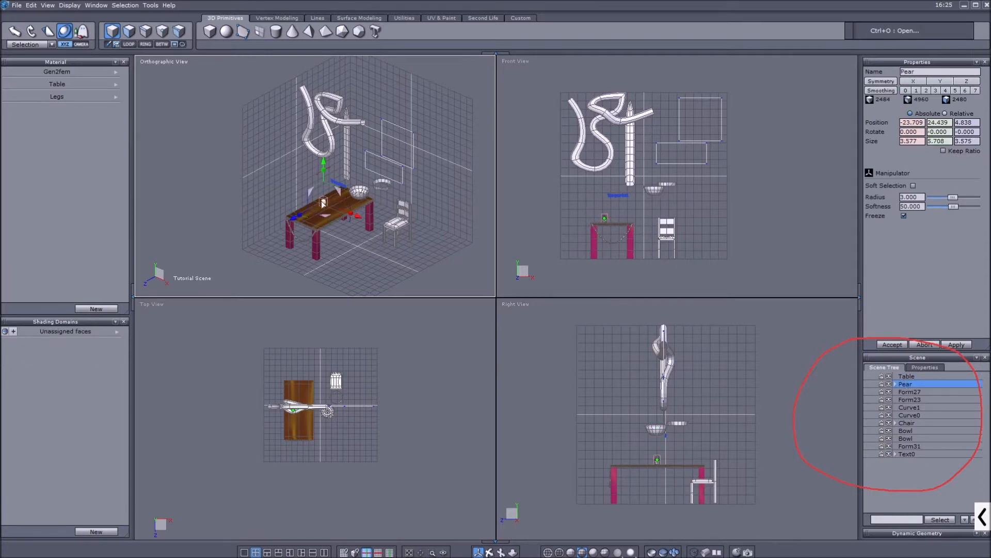
scroll(335, 202, "up", 5)
scroll(310, 203, "down", 3)
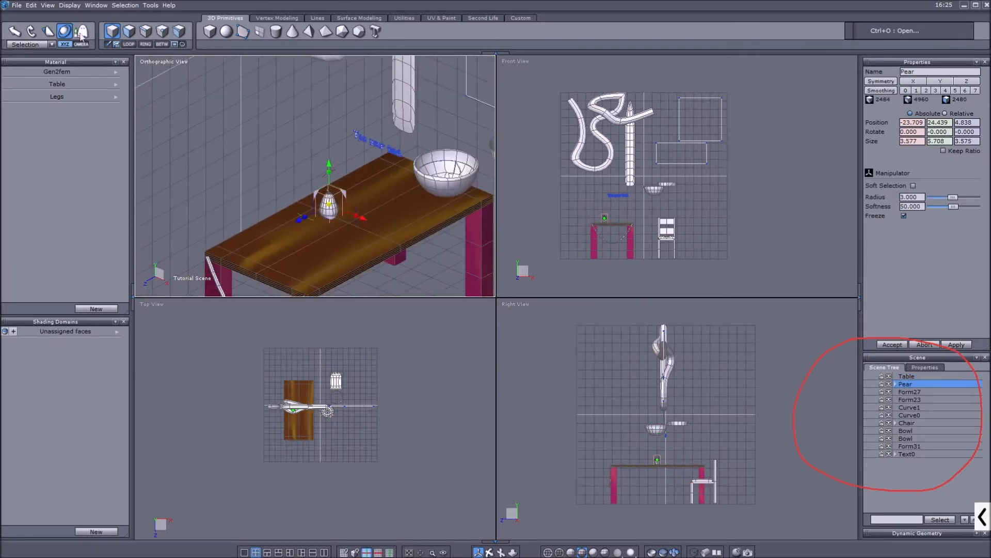
scroll(426, 170, "down", 5)
scroll(426, 171, "down", 4)
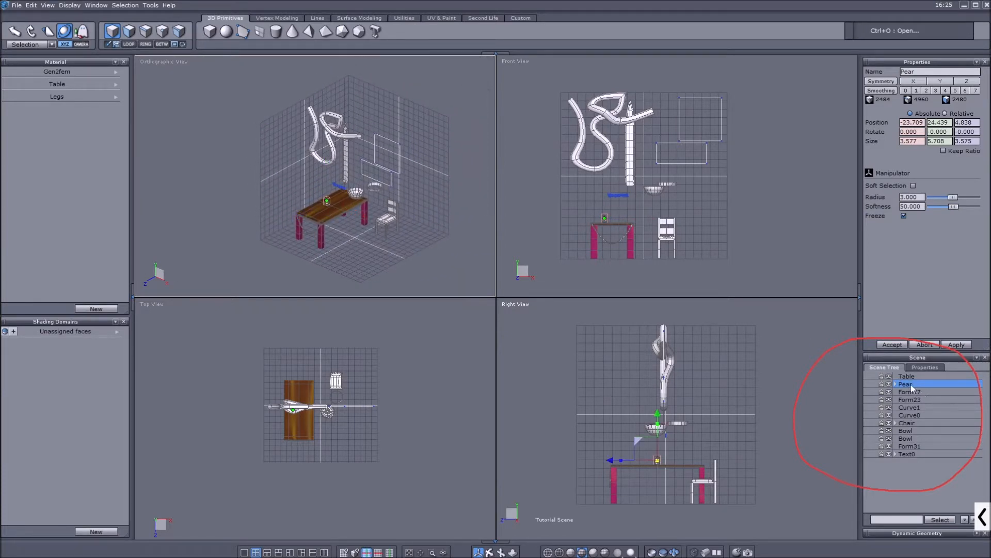
Delete every object except the table from the scene, including the pear, forms, curves, bowls, text and chair
left_click_drag(911, 384, 909, 454)
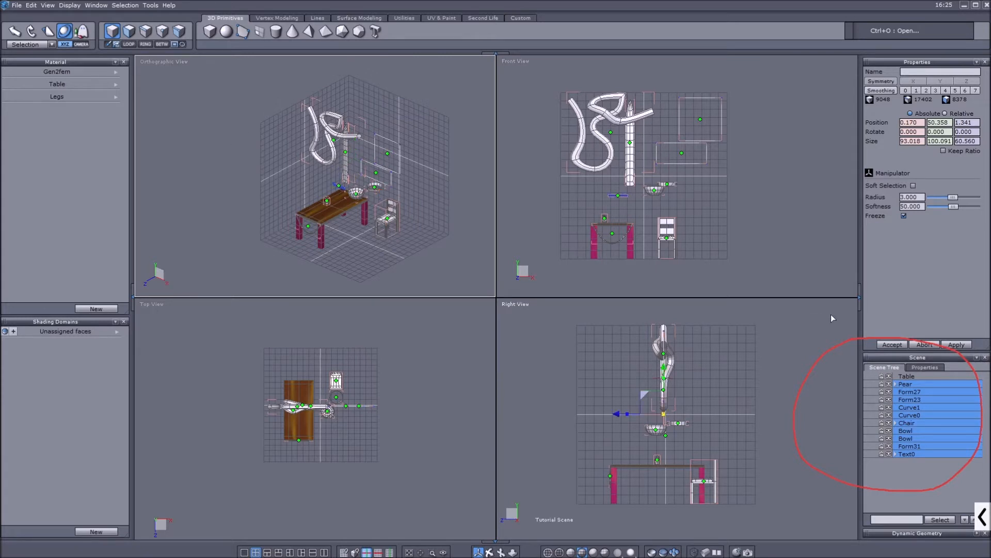
left_click_drag(911, 384, 910, 418)
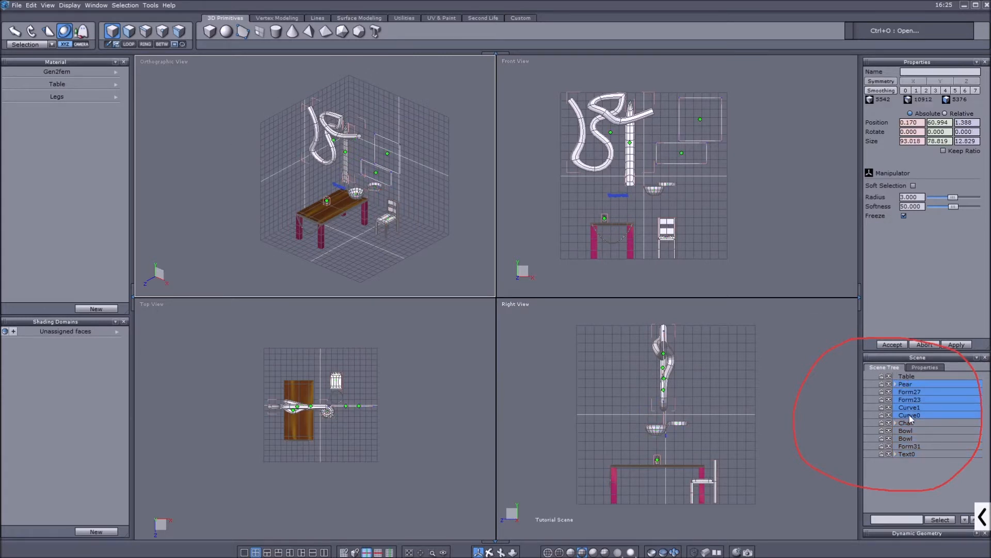
left_click_drag(909, 430, 903, 455, "ctrl")
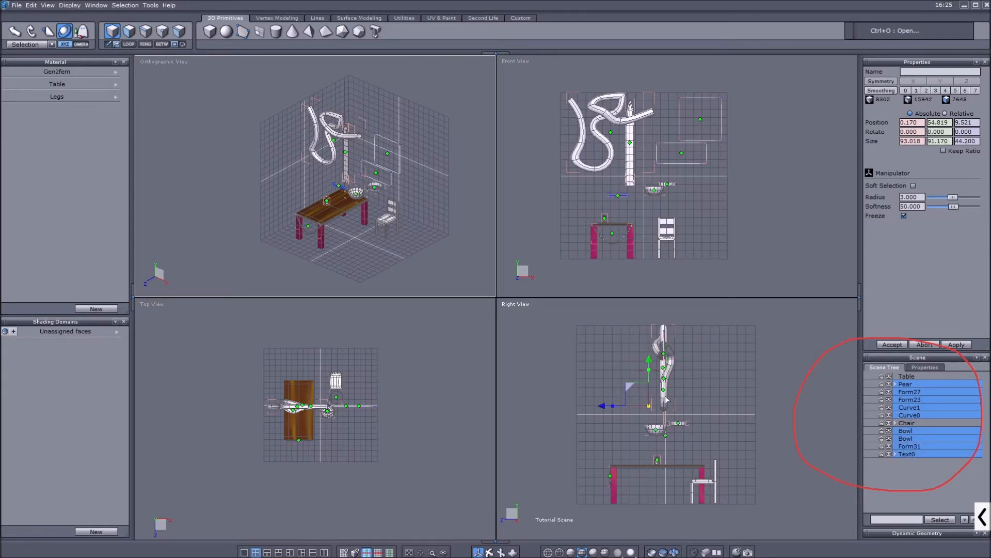
key("Delete")
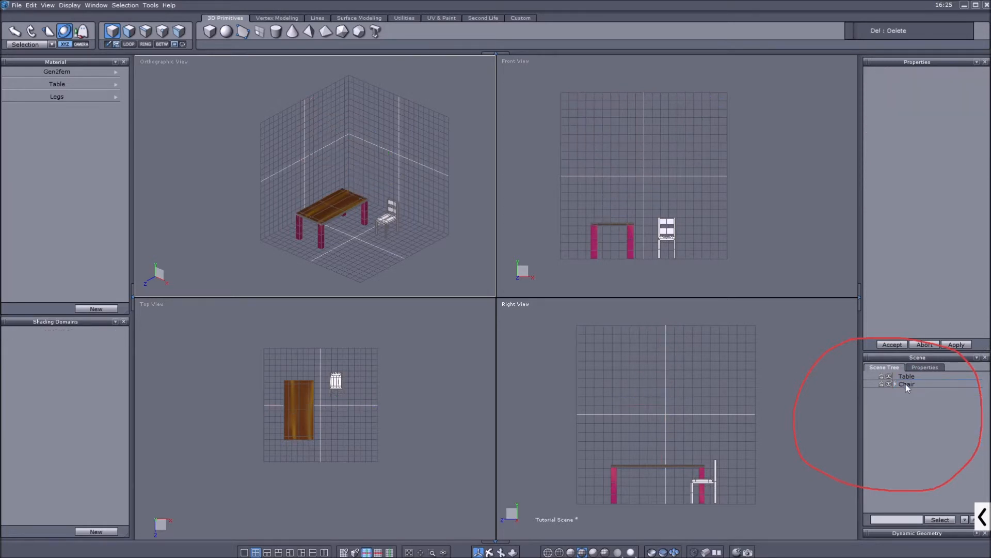
left_click(906, 383)
key("Delete")
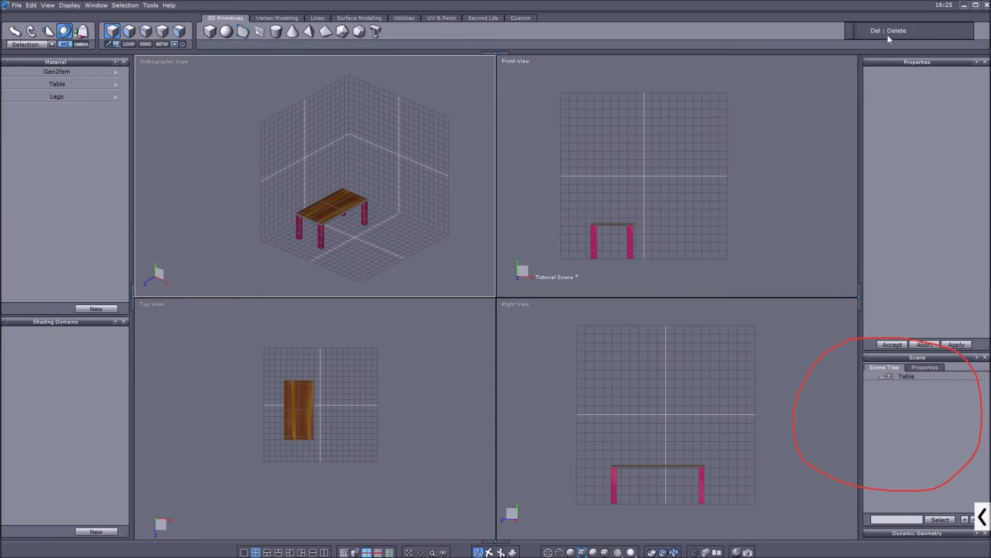
left_click(984, 517)
left_click(592, 516)
mouse_move(844, 51)
left_mouse_down()
mouse_move(907, 46)
mouse_move(877, 13)
mouse_move(847, 51)
left_mouse_up()
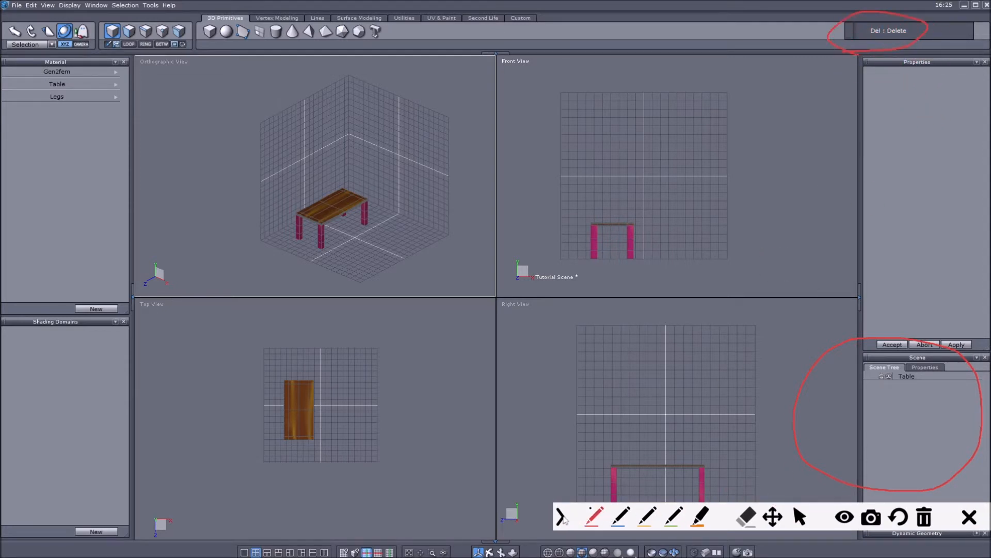
left_click(800, 515)
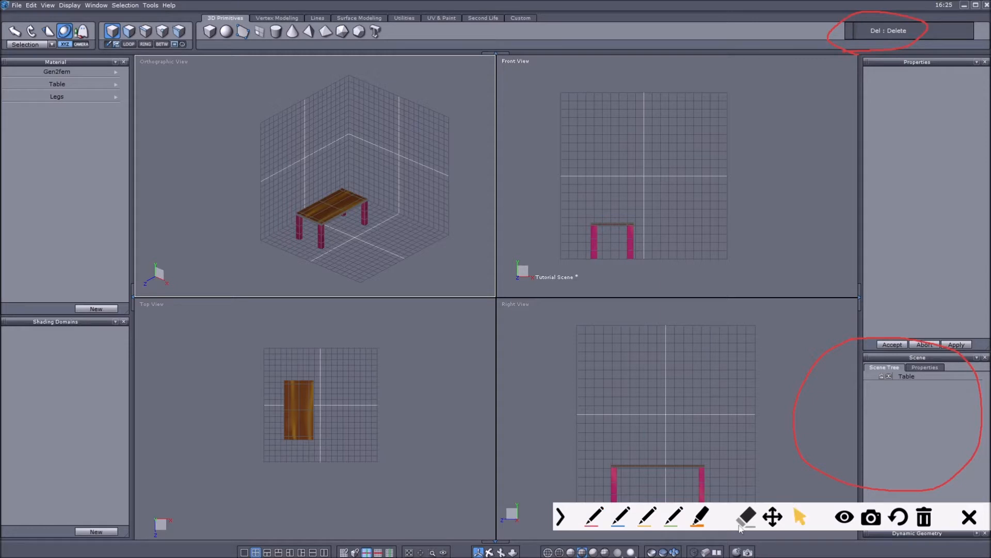
left_click(564, 523)
Center the table on the grid by setting its X and Z positions to 0
left_click(347, 206)
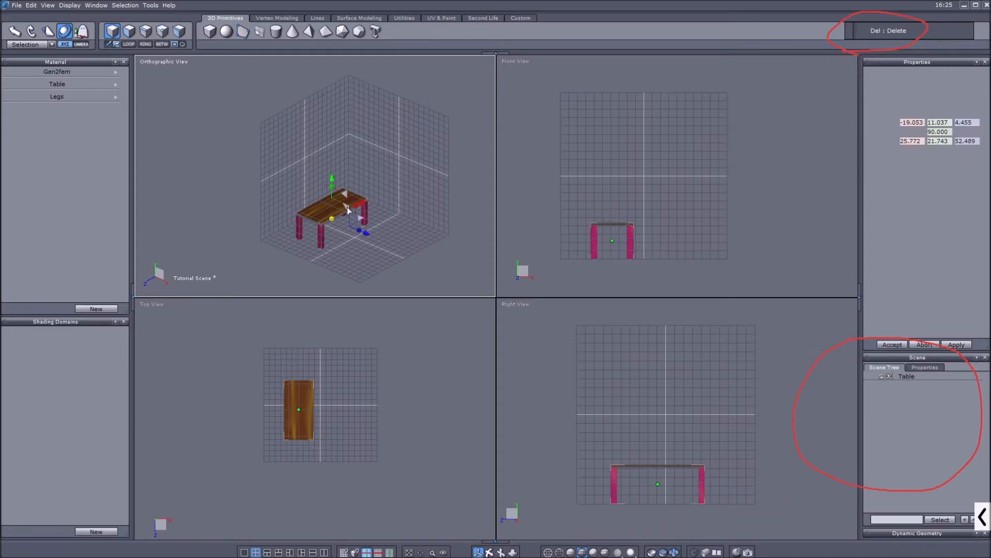
double_click(922, 122)
type("0")
key("Return")
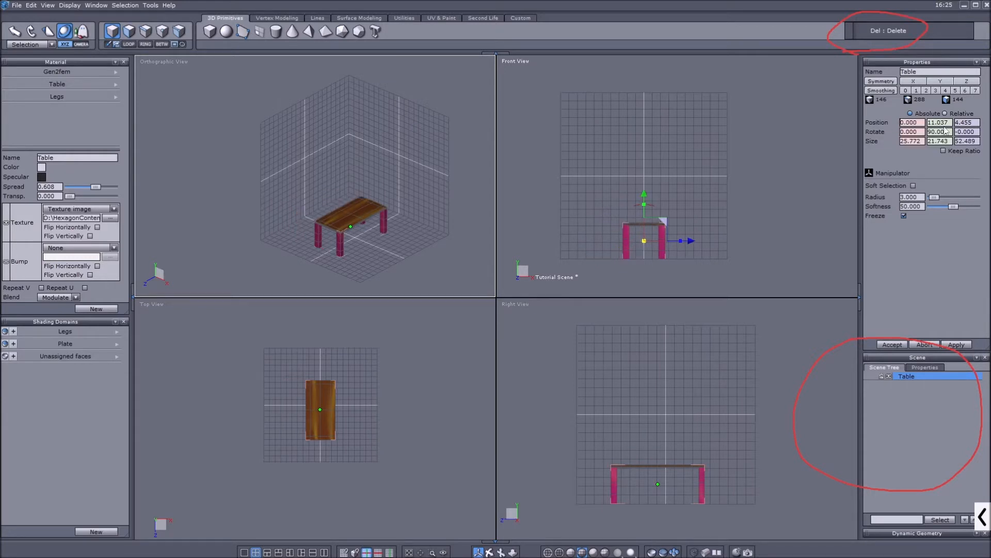
left_click_drag(975, 123, 935, 126)
type("0")
key("Return")
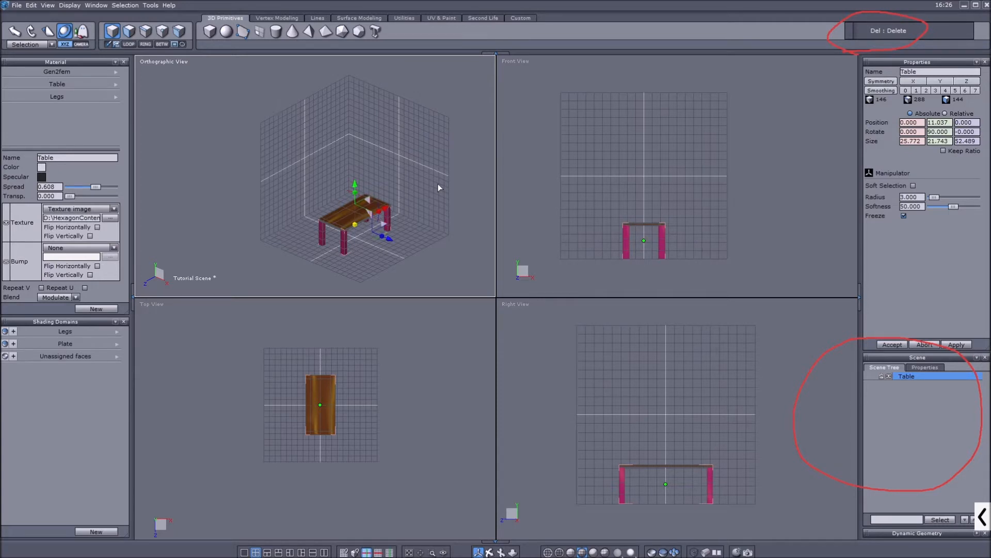
left_click(983, 516)
left_click(594, 515)
mouse_move(882, 154)
left_mouse_down()
mouse_move(985, 144)
mouse_move(922, 103)
mouse_move(860, 137)
mouse_move(975, 130)
mouse_move(978, 120)
mouse_move(893, 126)
left_mouse_up()
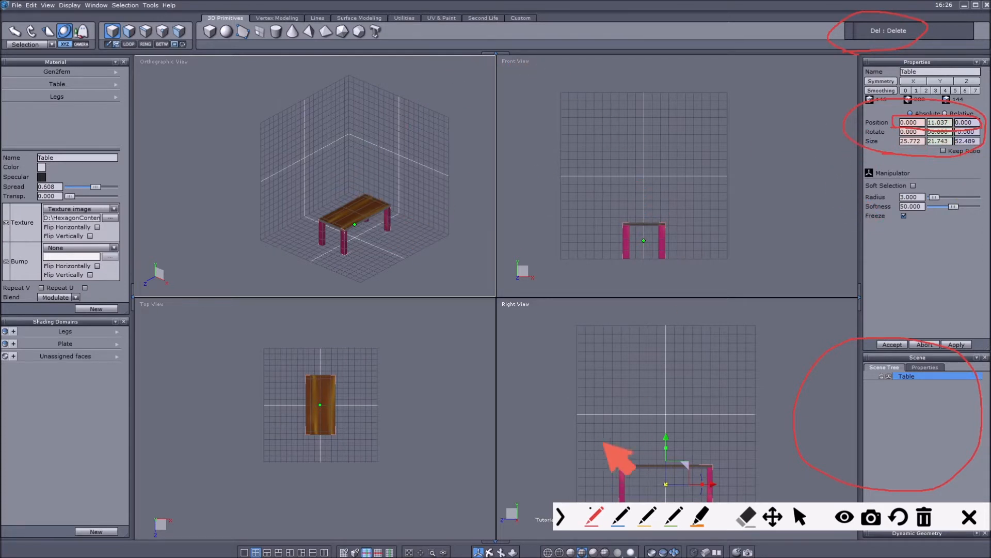
left_click(800, 516)
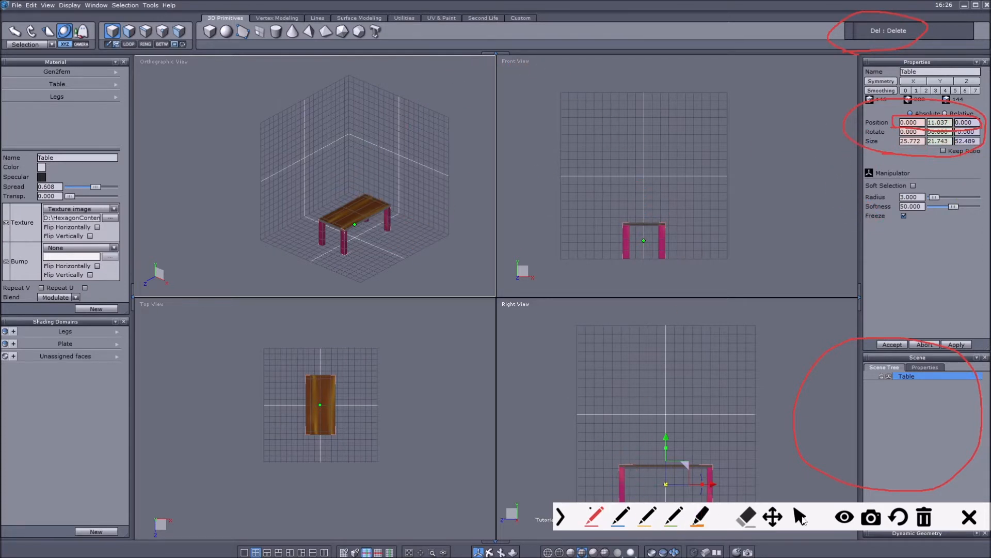
left_click(563, 516)
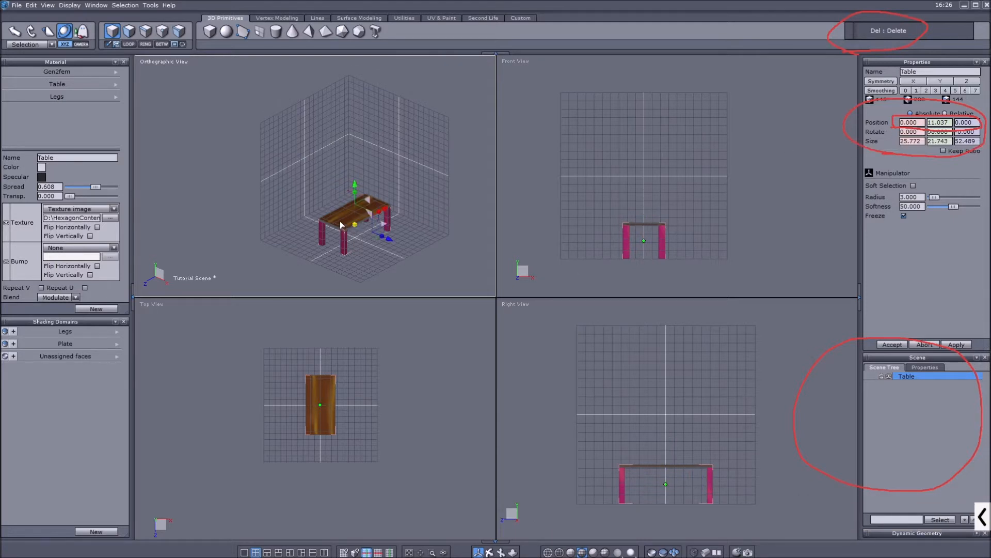
Send the selected table to Daz Studio
left_click(17, 5)
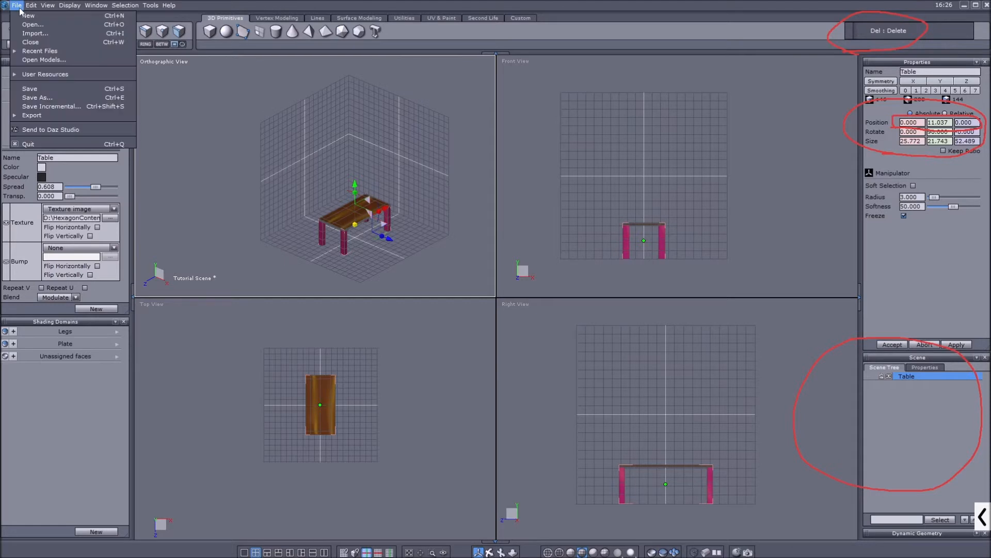
left_click(58, 130)
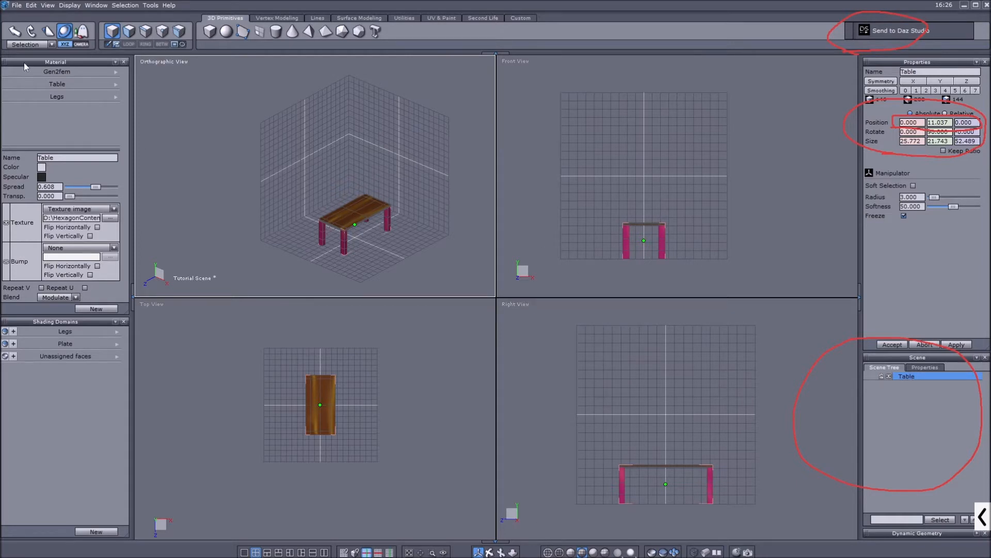
Check the Daz Studio location in the Daz Studio Bridge import/export preferences, then close the Preference Editor
left_click(31, 6)
left_click(54, 156)
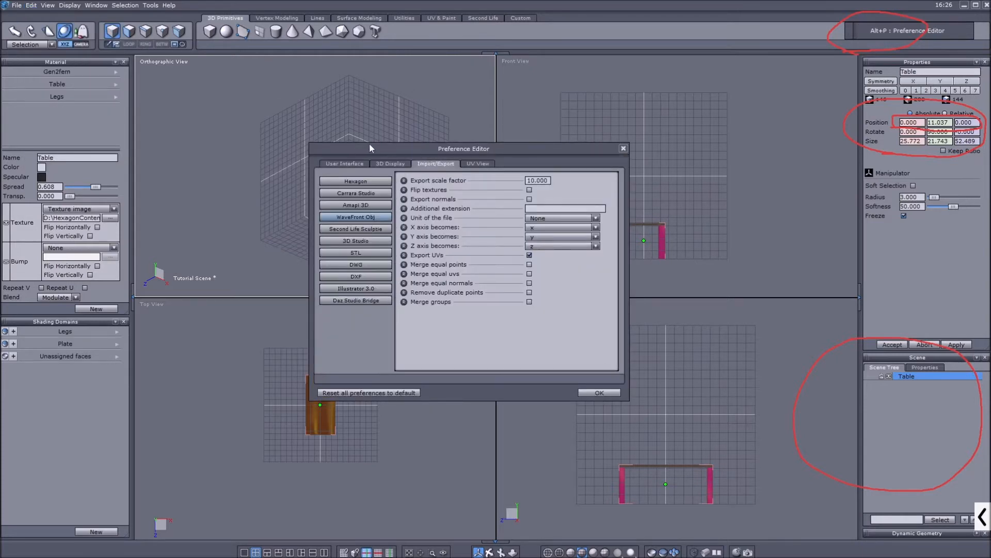
left_click(31, 5)
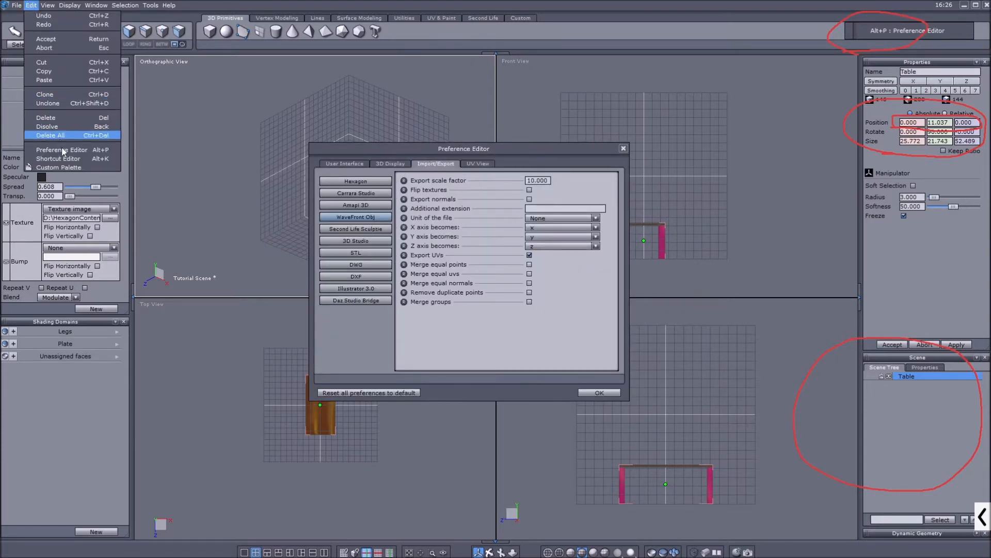
mouse_move(399, 151)
left_mouse_down()
mouse_move(445, 150)
mouse_move(407, 148)
left_mouse_up()
left_click(364, 297)
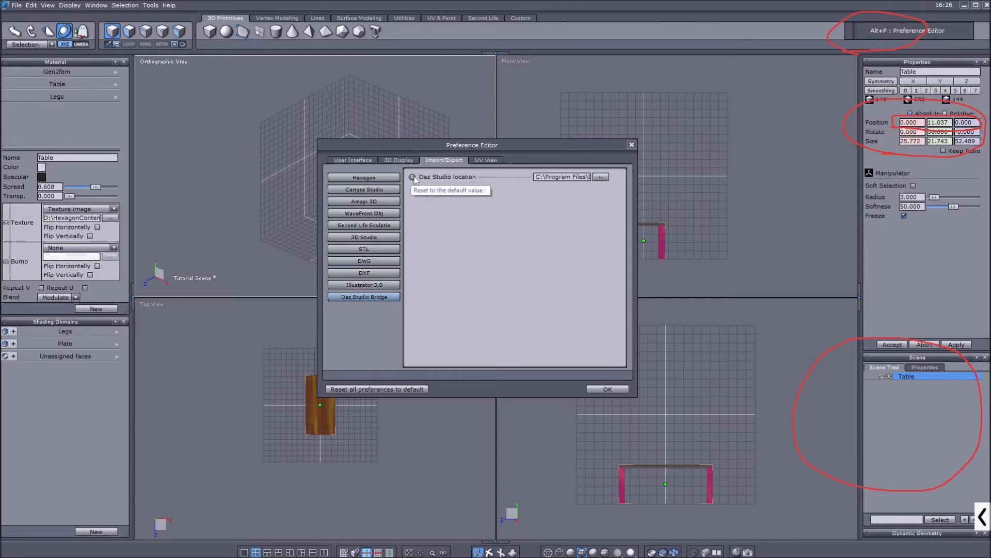
left_click(632, 145)
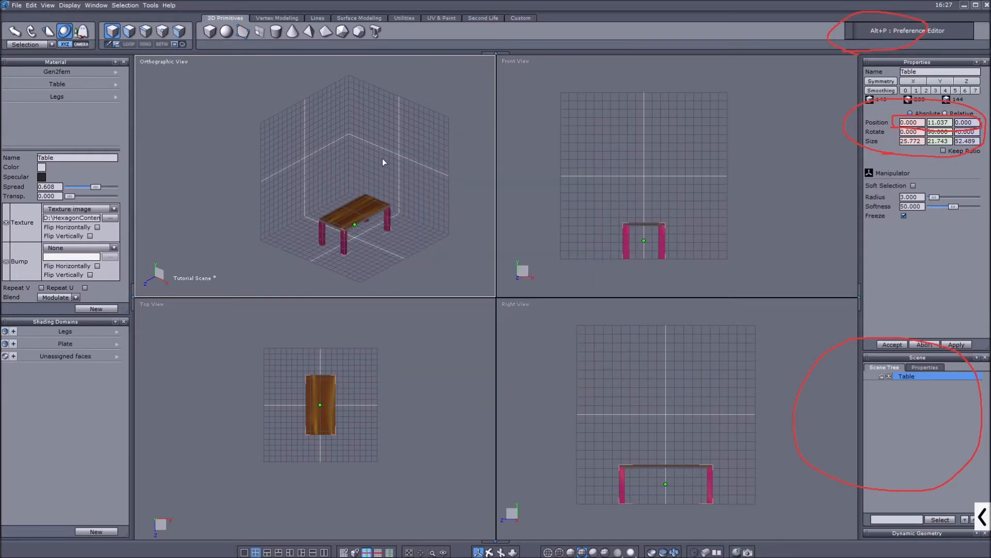
middle_click_drag(383, 162, 371, 165)
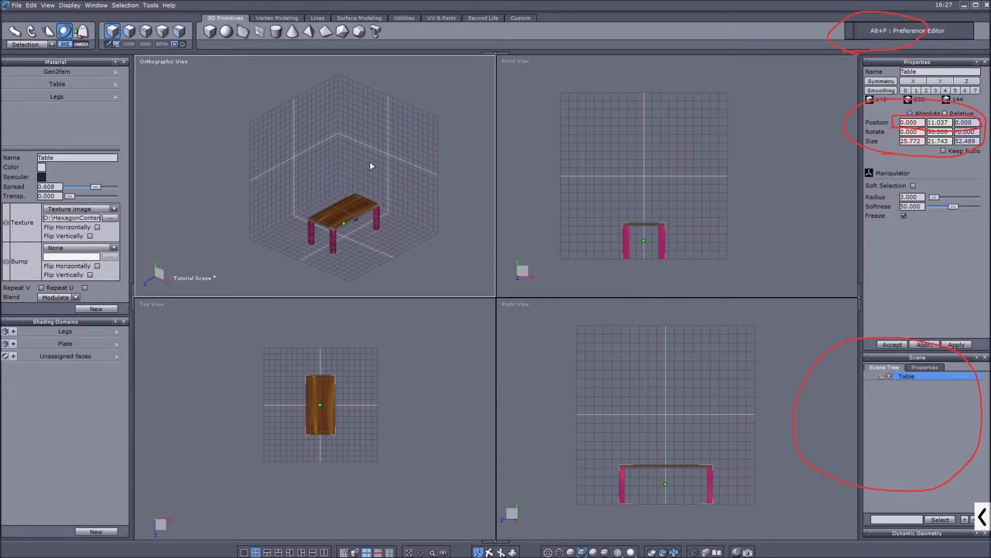
left_click(983, 516)
left_click(747, 516)
left_click(795, 413)
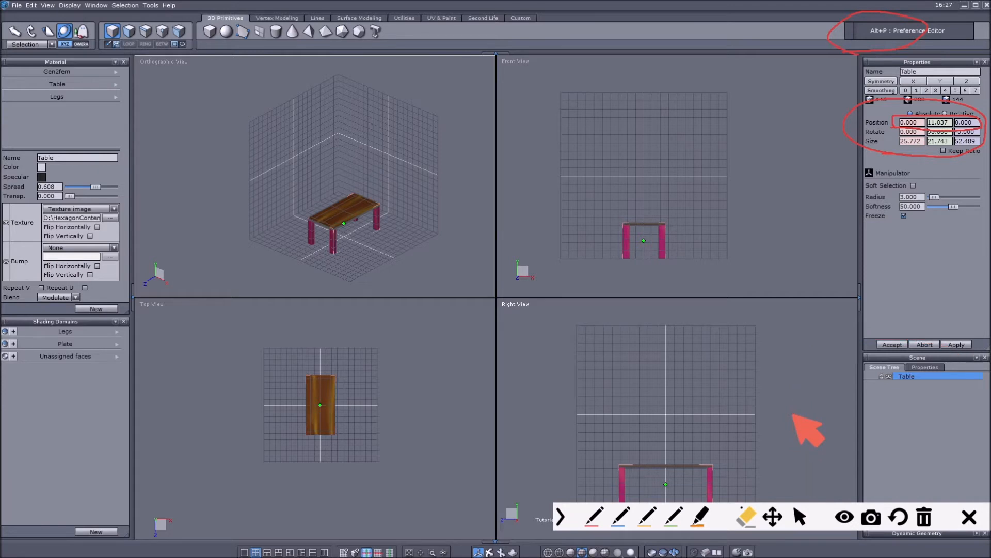
left_click(884, 154)
left_click(906, 126)
left_click(851, 52)
left_click(800, 516)
left_click(560, 516)
Export the table as a Wavefront OBJ to the Tutorial folder, replacing the existing table.obj
left_click(17, 6)
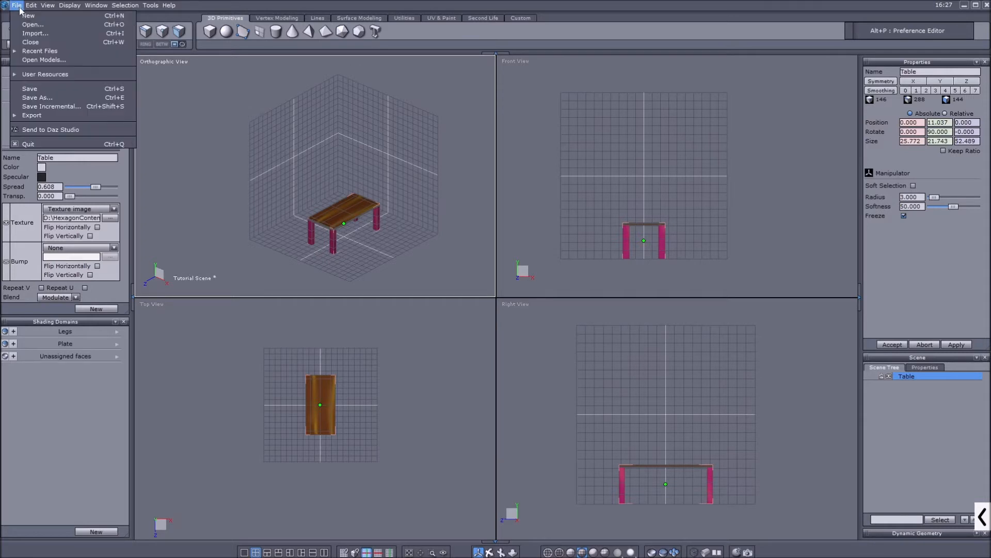
mouse_move(42, 119)
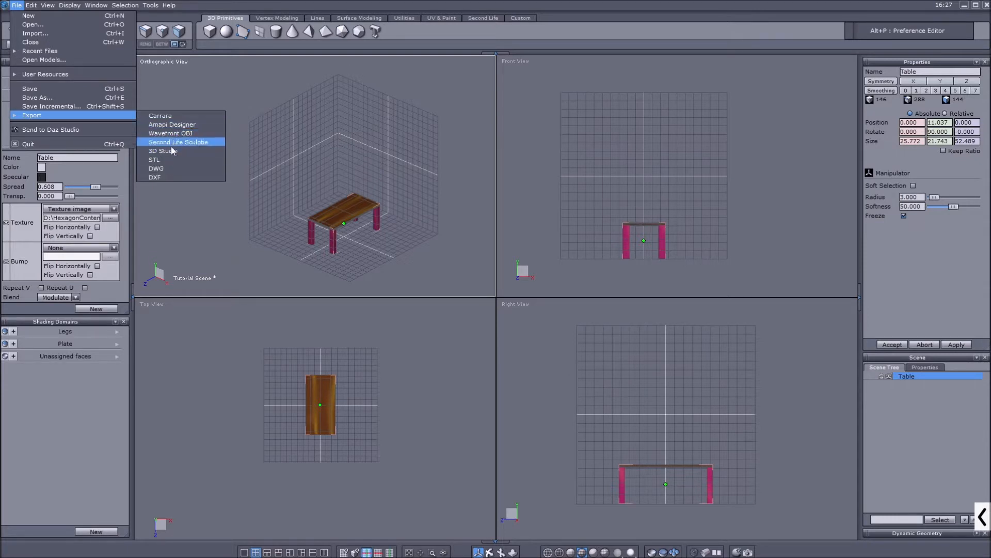
left_click(194, 132)
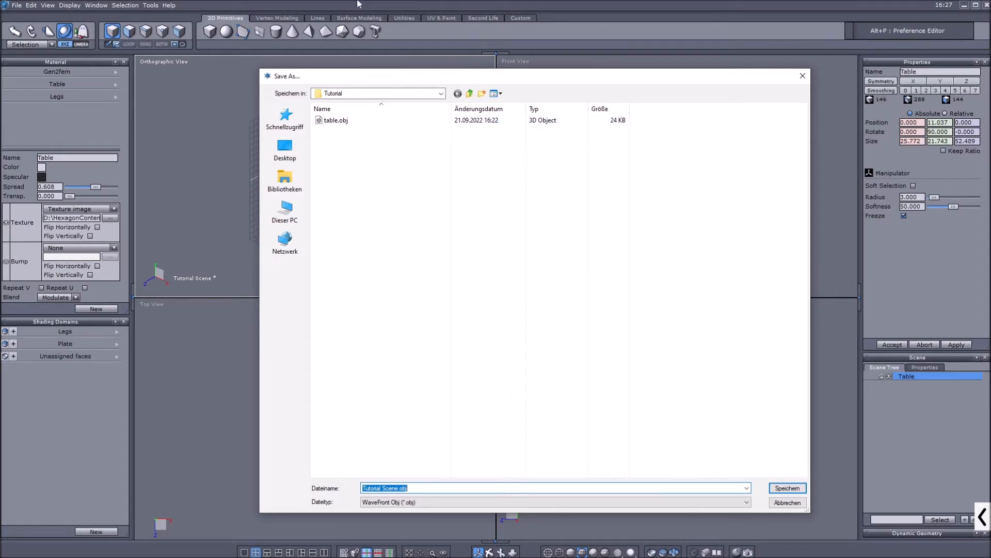
left_click(351, 124)
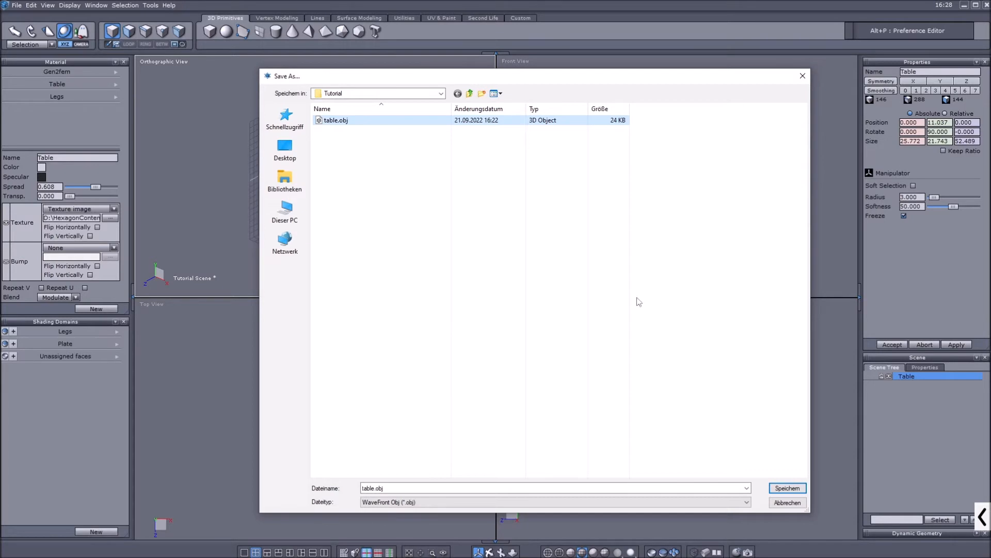
left_click(773, 489)
left_click(570, 310)
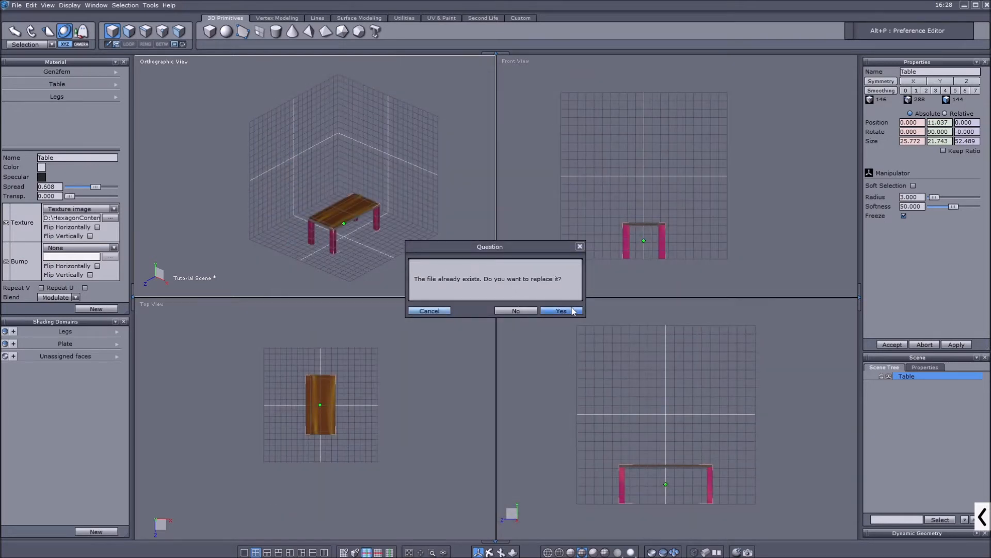
left_click(983, 522)
left_click(599, 517)
mouse_move(482, 371)
left_mouse_down()
mouse_move(553, 376)
mouse_move(646, 217)
mouse_move(382, 185)
mouse_move(440, 362)
mouse_move(506, 367)
left_mouse_up()
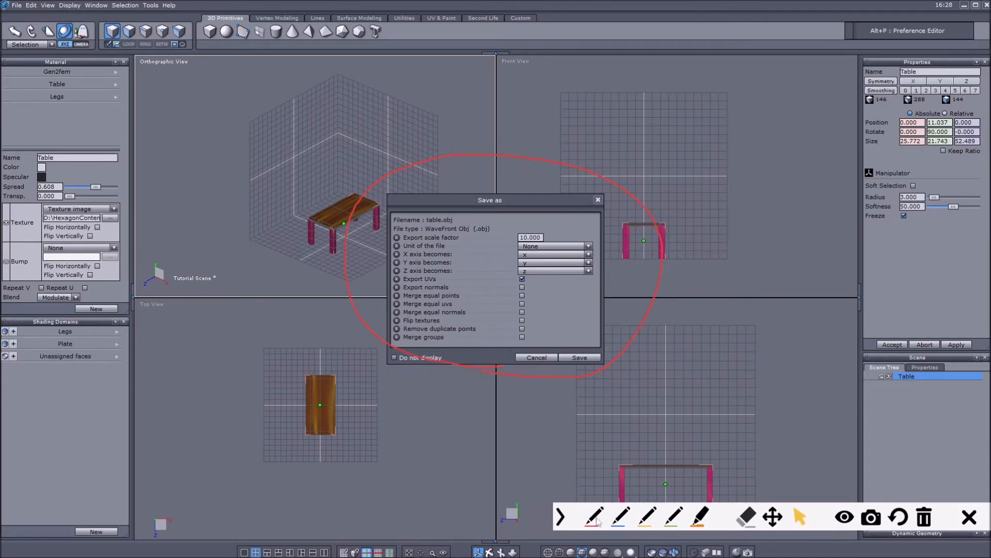
left_click(561, 517)
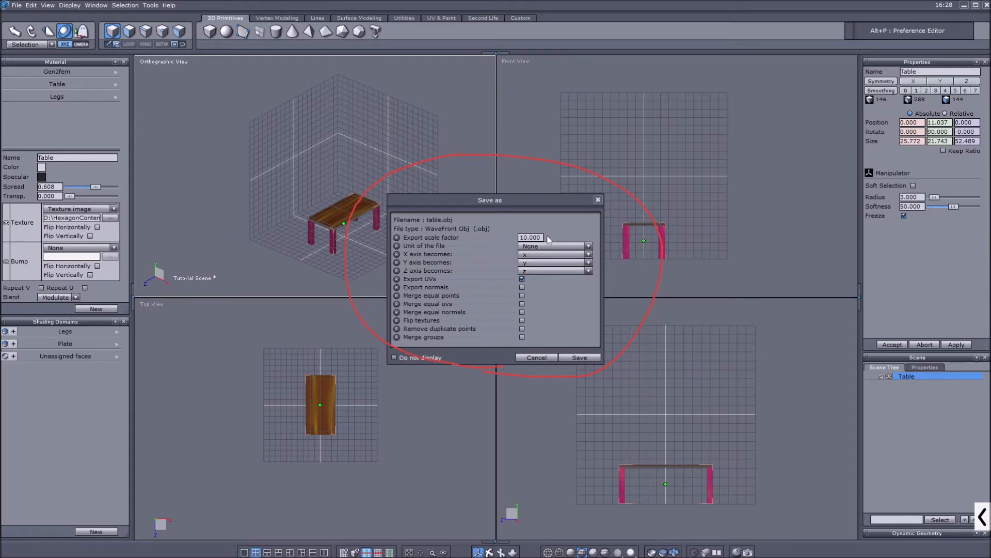
Save the OBJ export with scale factor 10, file unit None, unchanged X, Y and Z axes, and only UV export enabled
left_click(548, 247)
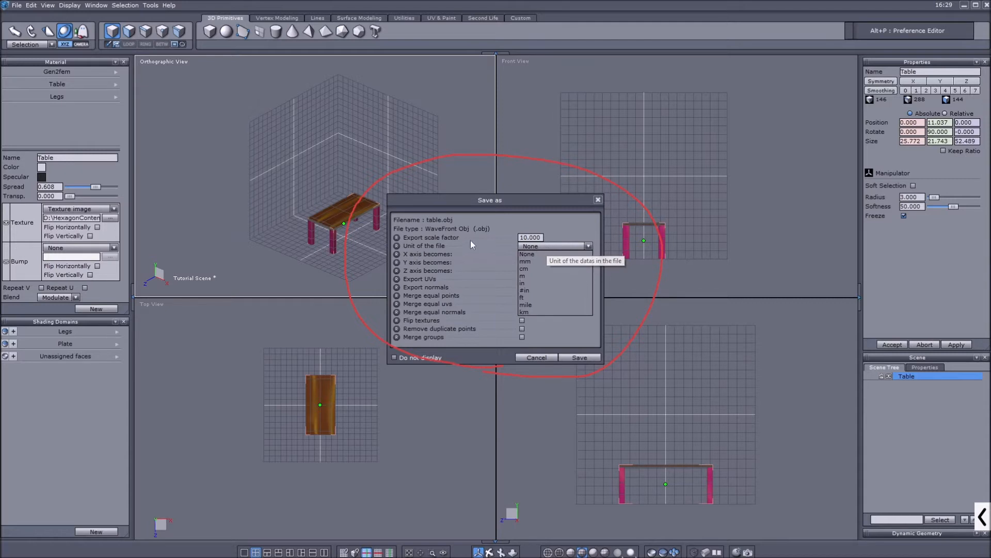
left_click(537, 254)
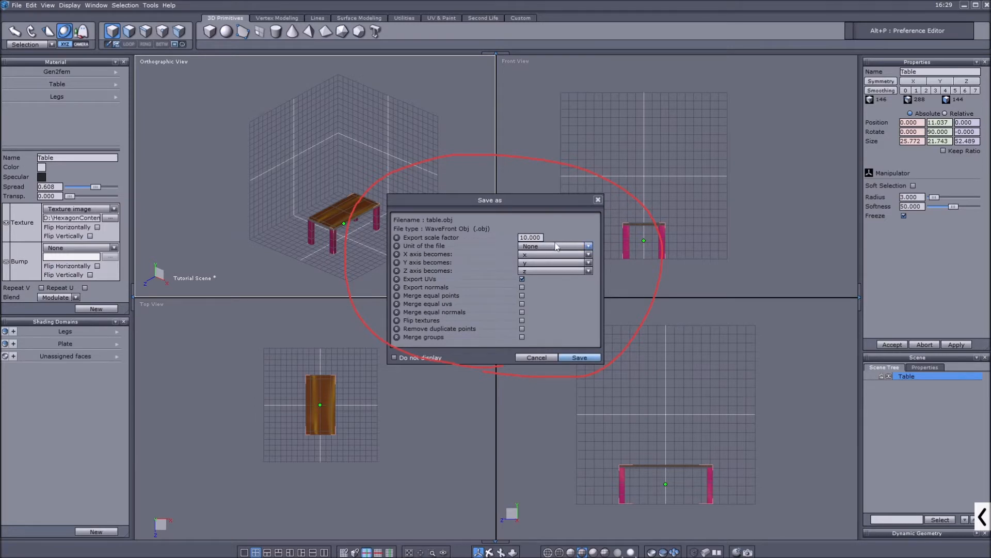
left_click(522, 280)
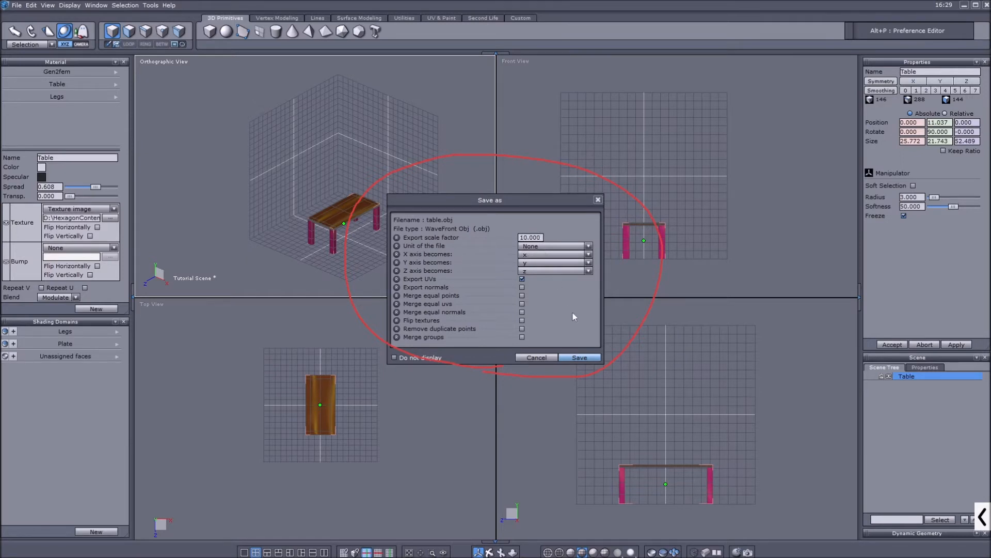
left_click(581, 357)
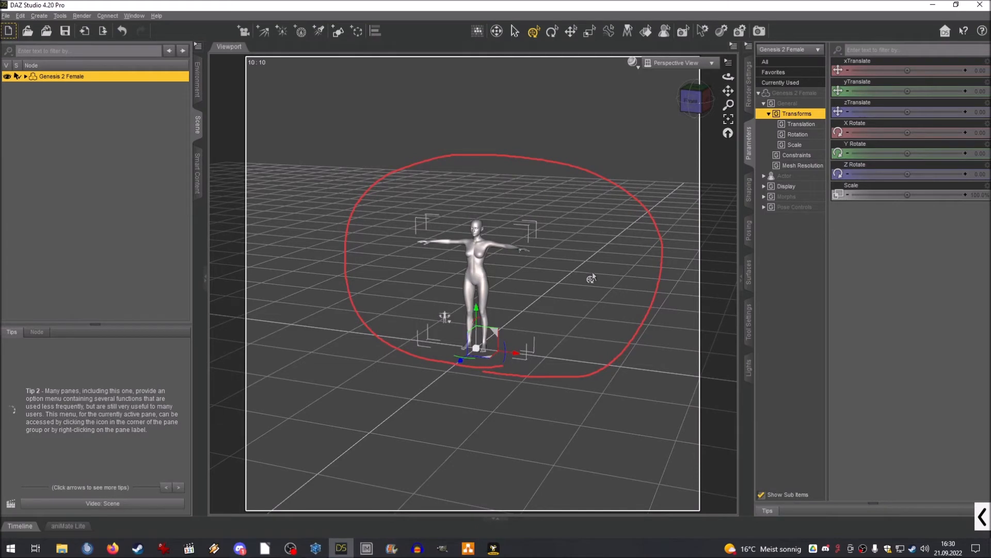
left_click(982, 516)
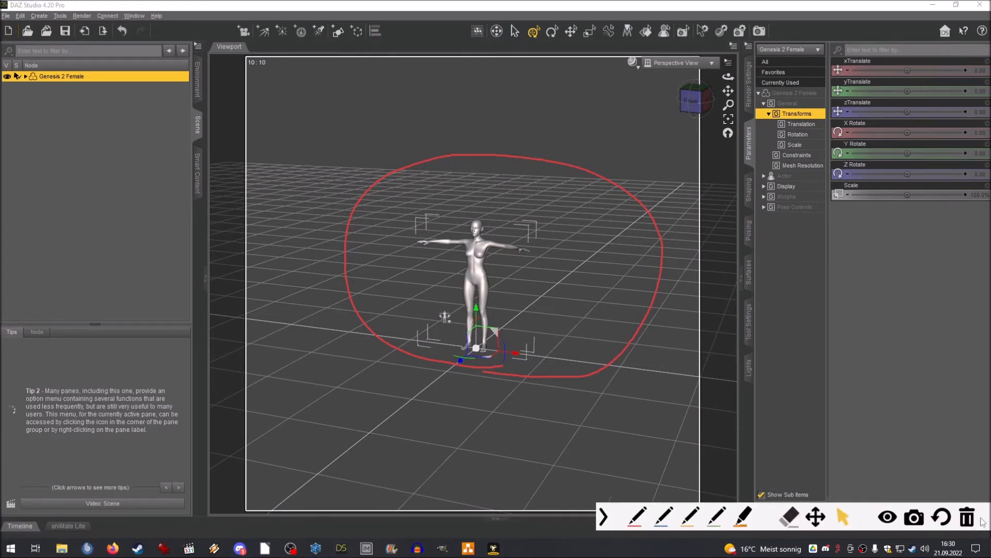
left_click(747, 516)
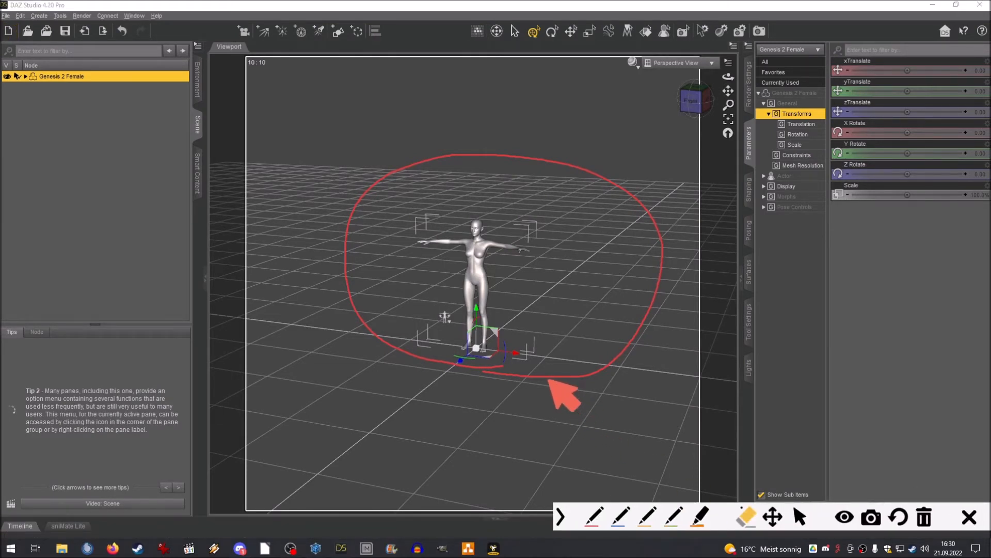
left_click(540, 377)
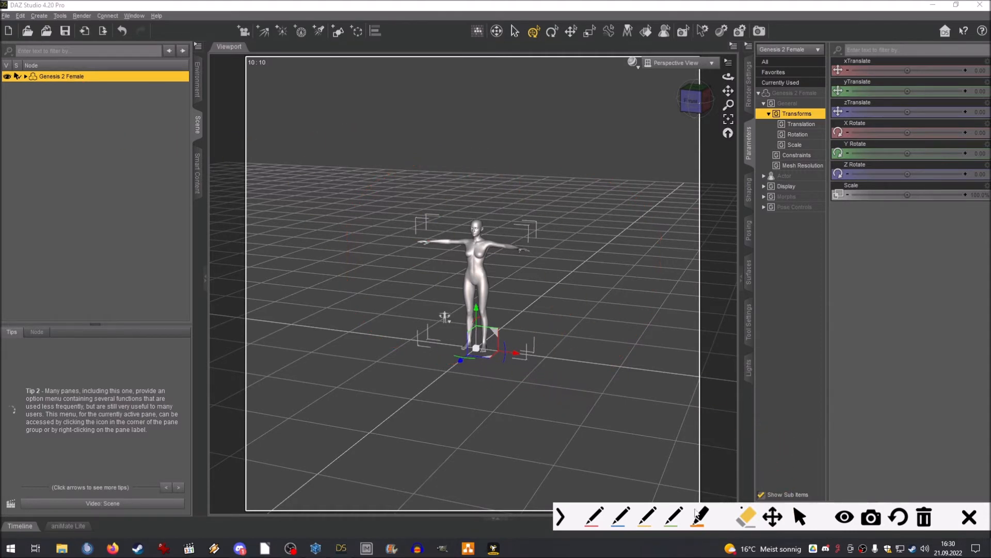
left_click(595, 516)
mouse_move(46, 86)
left_mouse_down()
mouse_move(186, 72)
mouse_move(30, 58)
mouse_move(5, 84)
mouse_move(41, 92)
left_mouse_up()
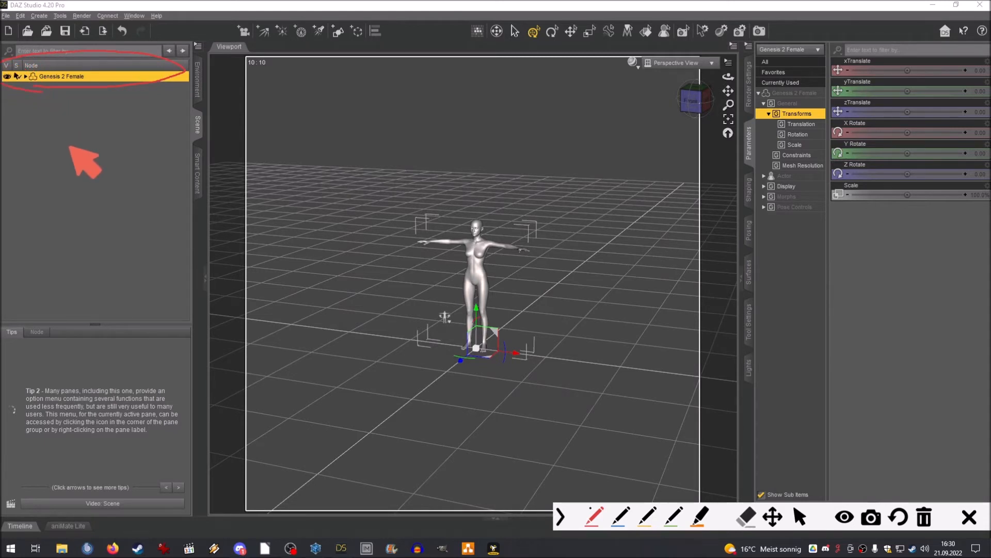
left_click(747, 516)
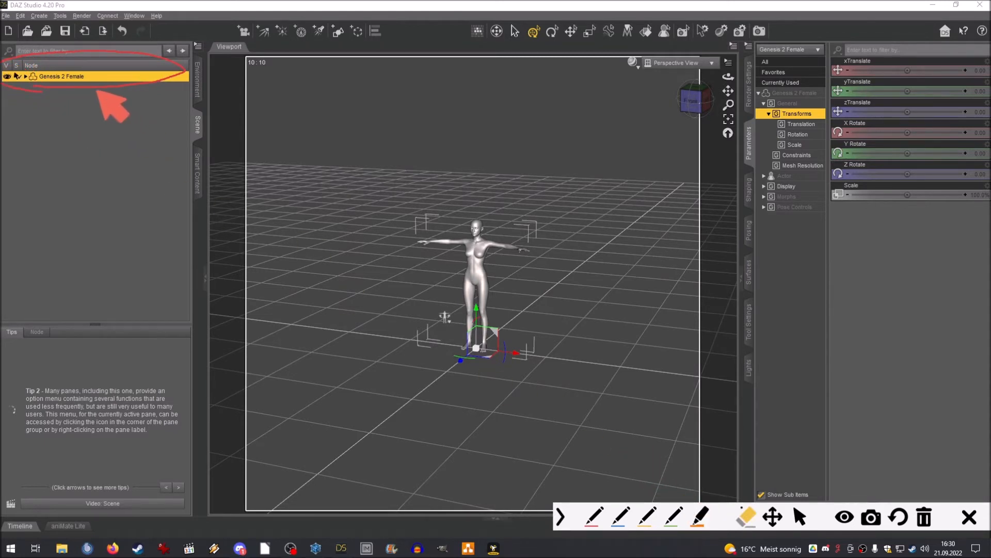
left_click(94, 89)
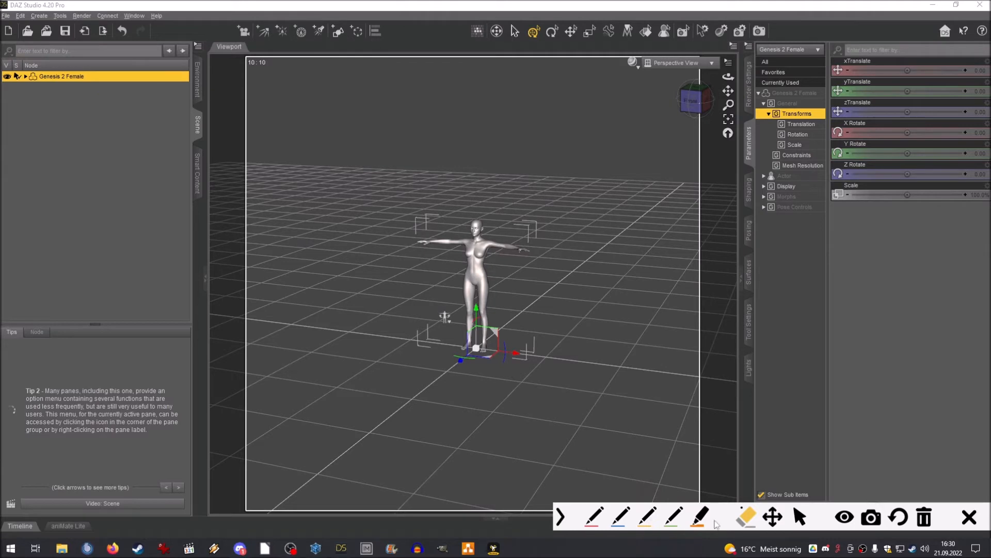
left_click(801, 518)
left_click(561, 517)
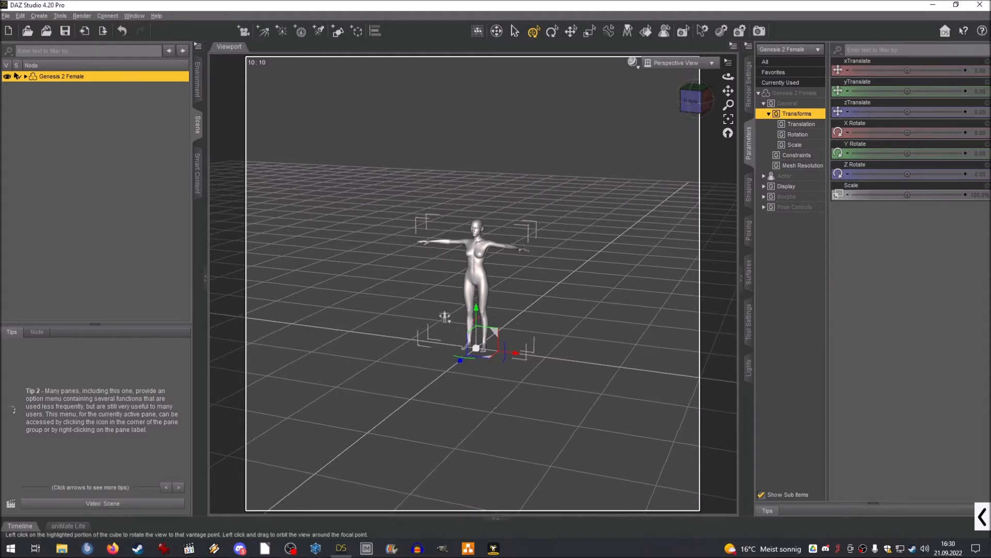
Choose table.obj from the Tutorial folder for import into the scene with the Genesis 2 Female figure
left_click_drag(695, 99, 685, 100)
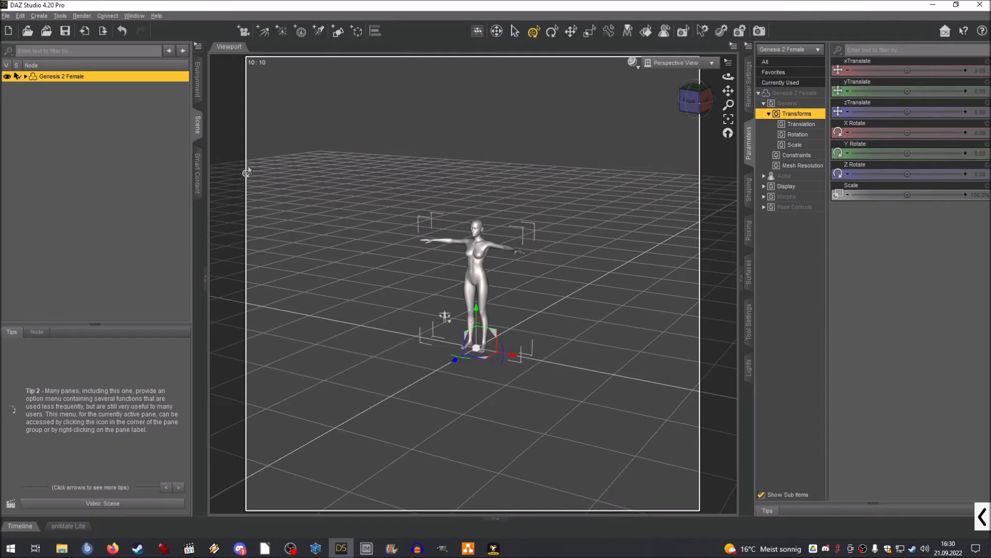
left_click(4, 16)
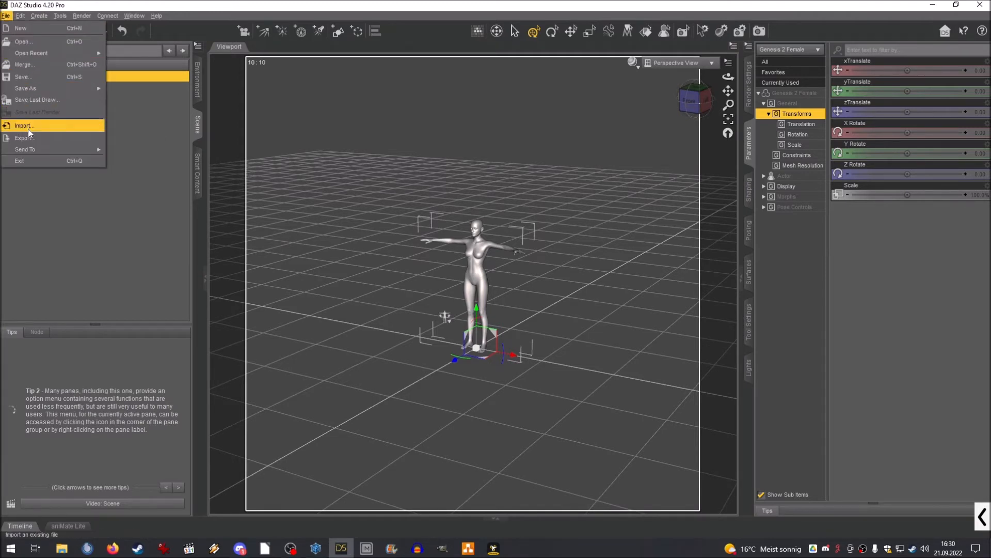
left_click(27, 128)
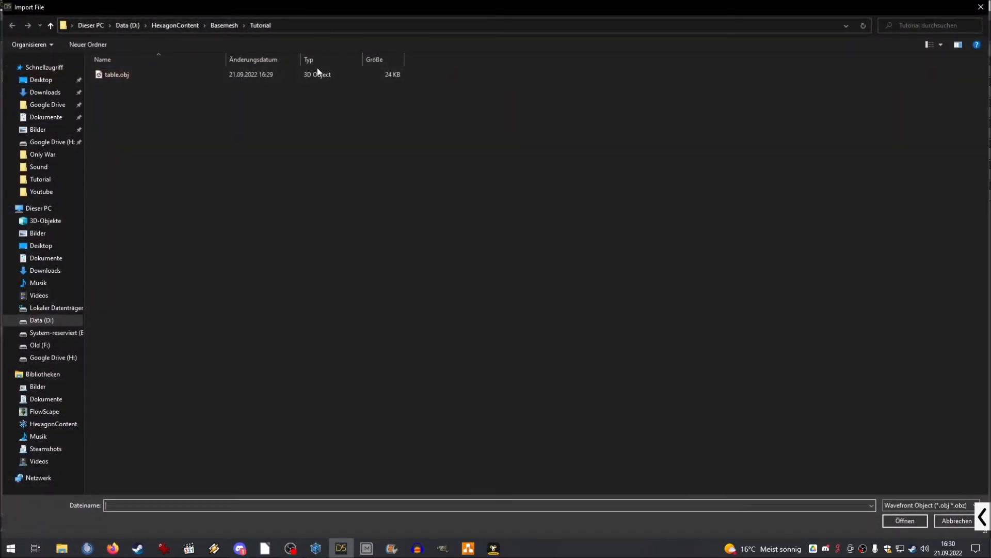
left_click(138, 74)
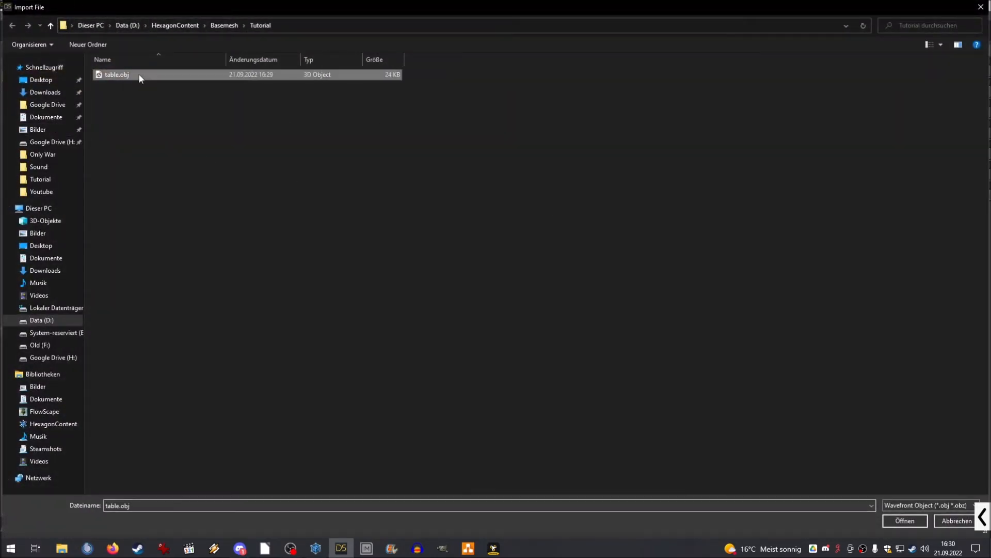
left_click(896, 523)
left_click(983, 517)
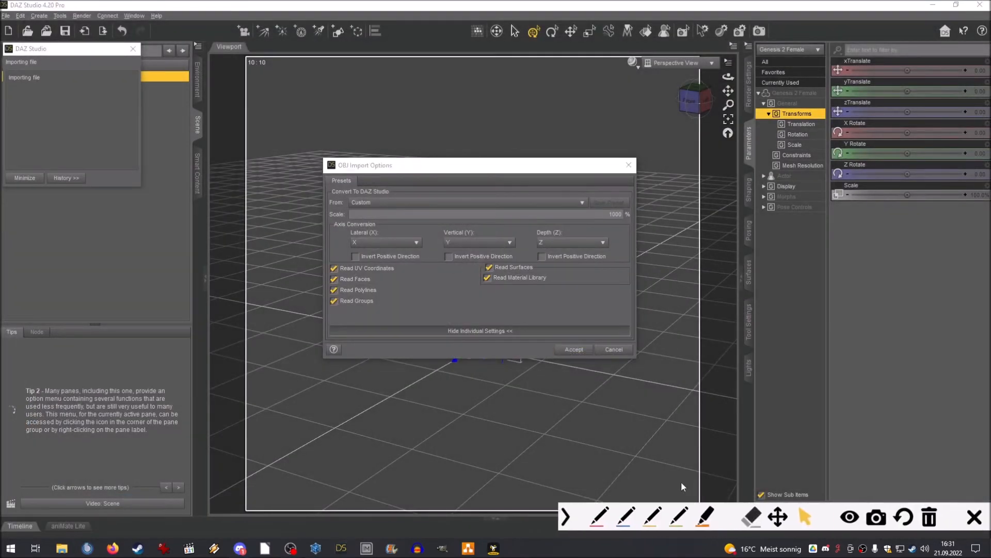
left_click(594, 515)
mouse_move(485, 376)
left_mouse_down()
mouse_move(558, 381)
mouse_move(695, 263)
mouse_move(585, 148)
mouse_move(372, 138)
mouse_move(274, 246)
mouse_move(361, 381)
mouse_move(503, 385)
left_mouse_up()
left_click(795, 519)
left_click(561, 517)
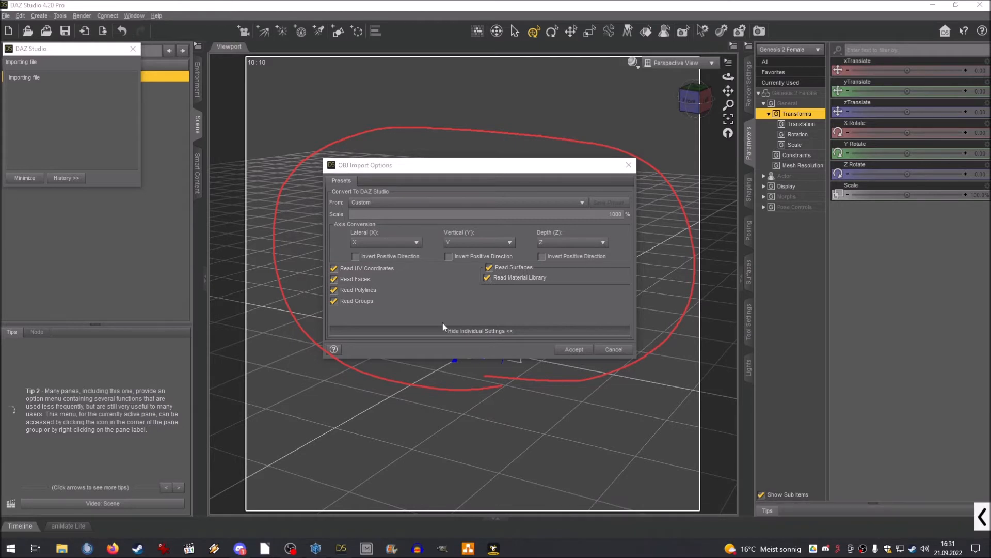
Review the source-program conversion presets in the OBJ import options, leaving Custom selected
left_click(365, 189)
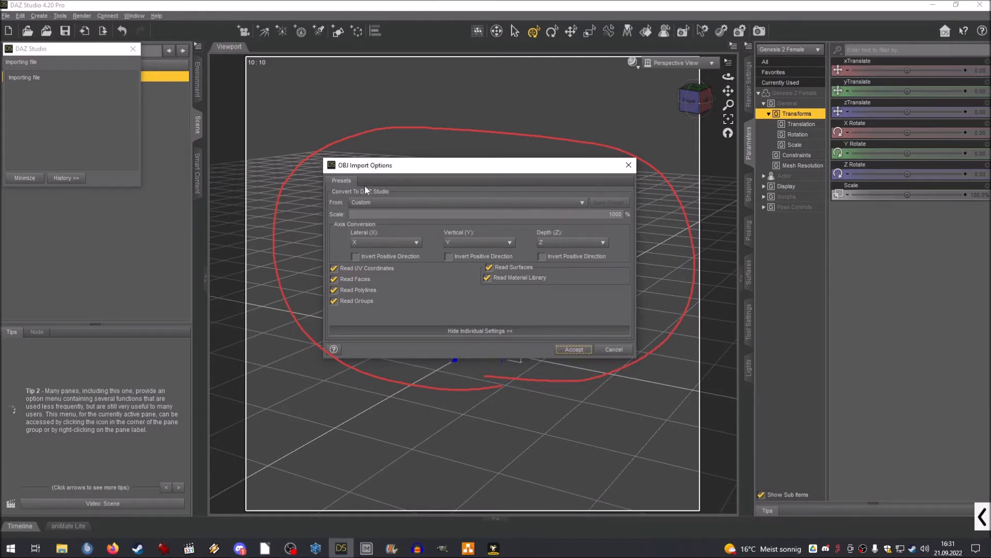
left_click(483, 203)
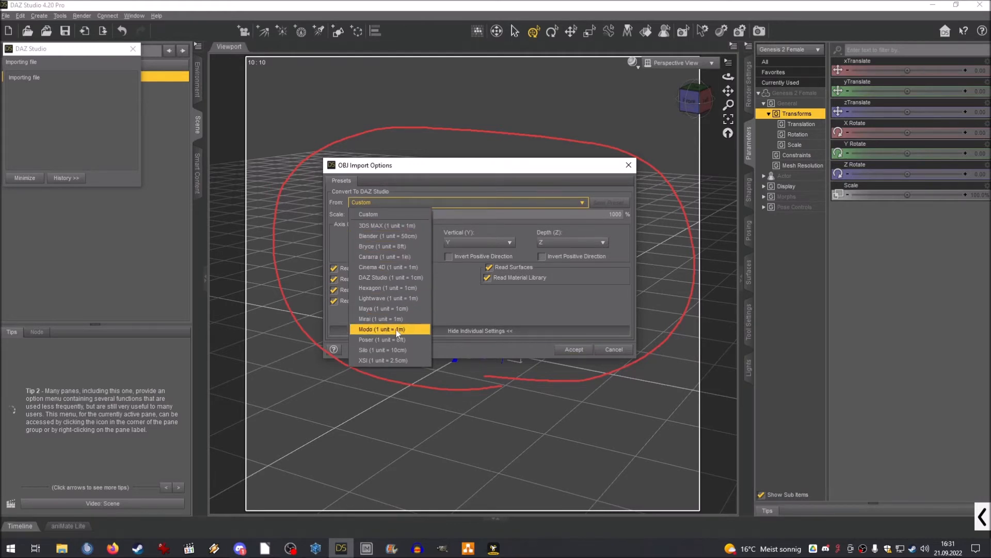
left_click(382, 205)
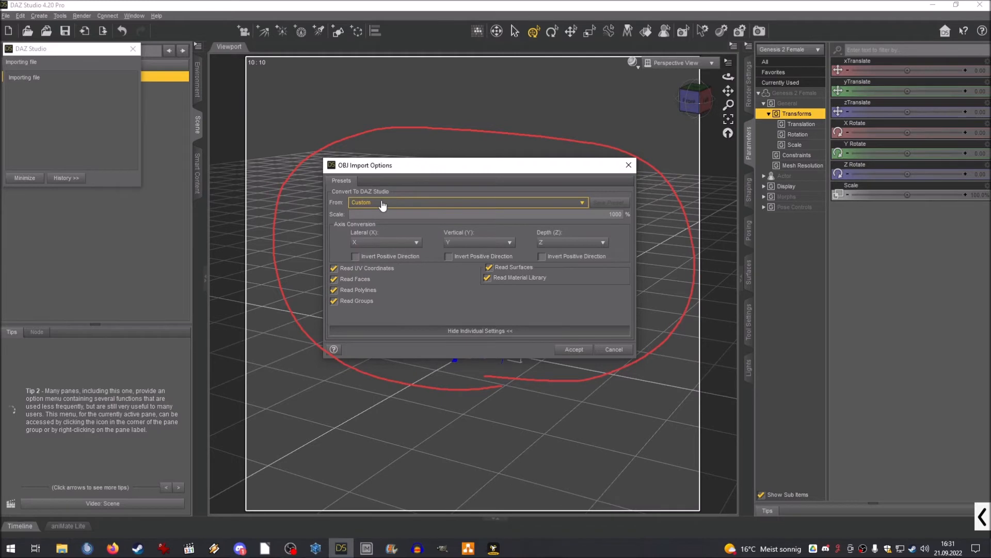
left_click(383, 205)
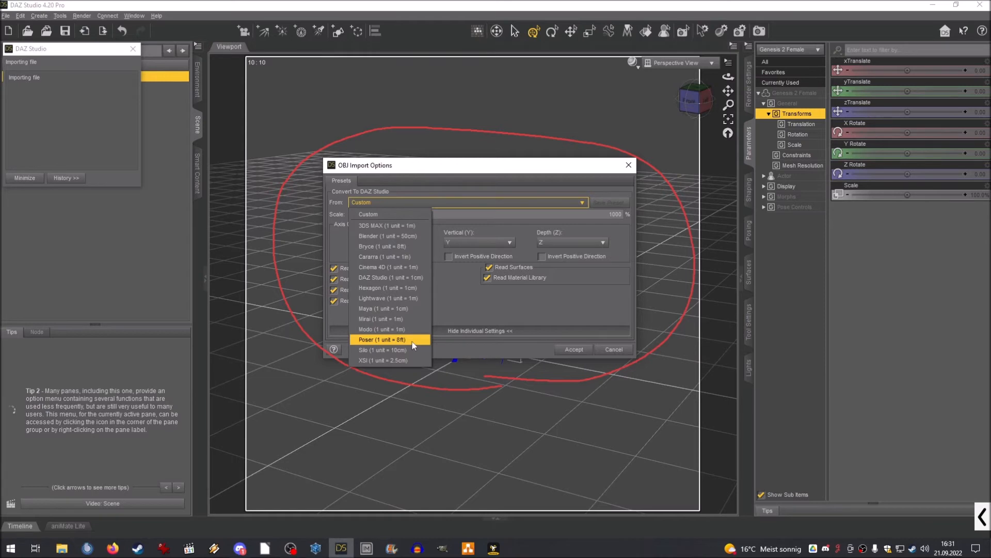
left_click(465, 203)
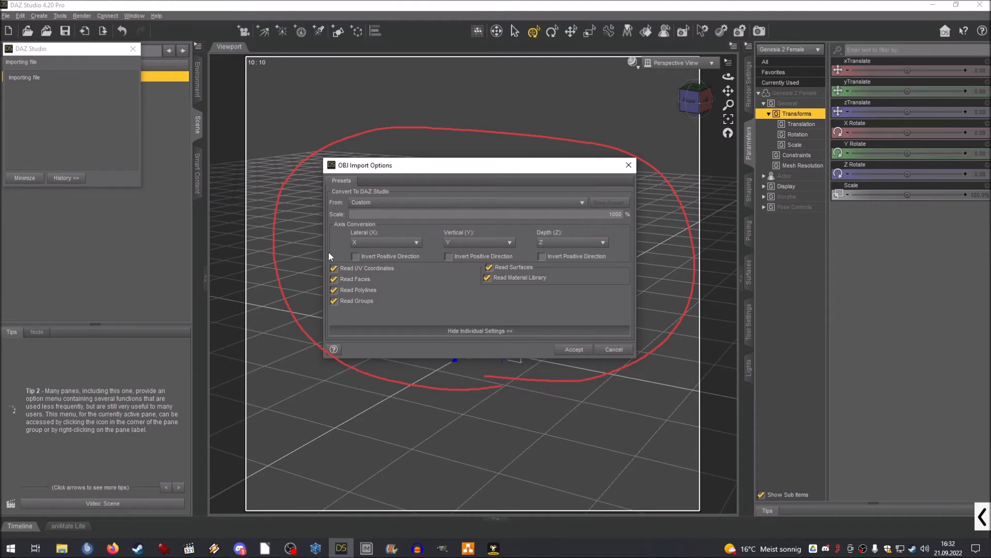
Import the table with the Custom preset at 1000% scale, and inspect it beside the figure from the side
left_click(352, 279)
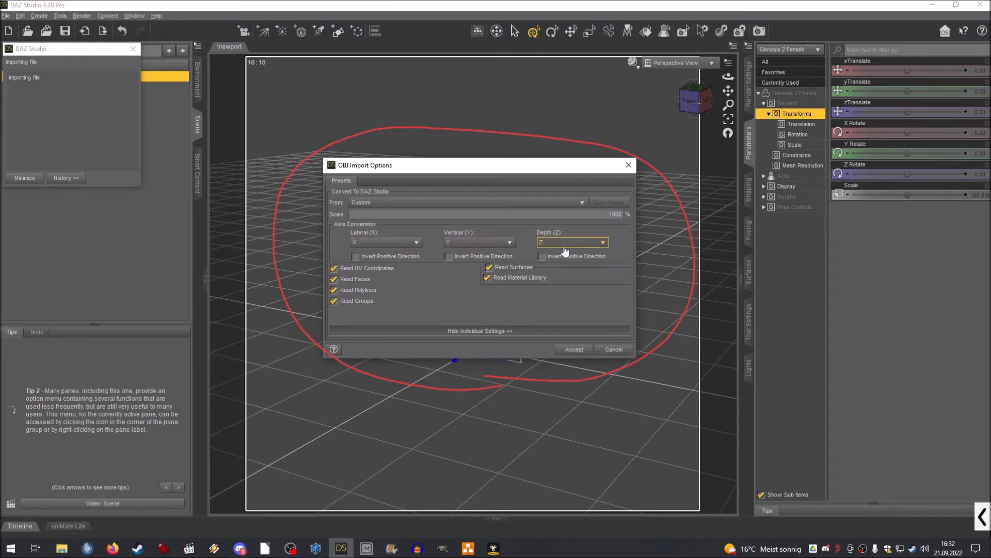
left_click(532, 331)
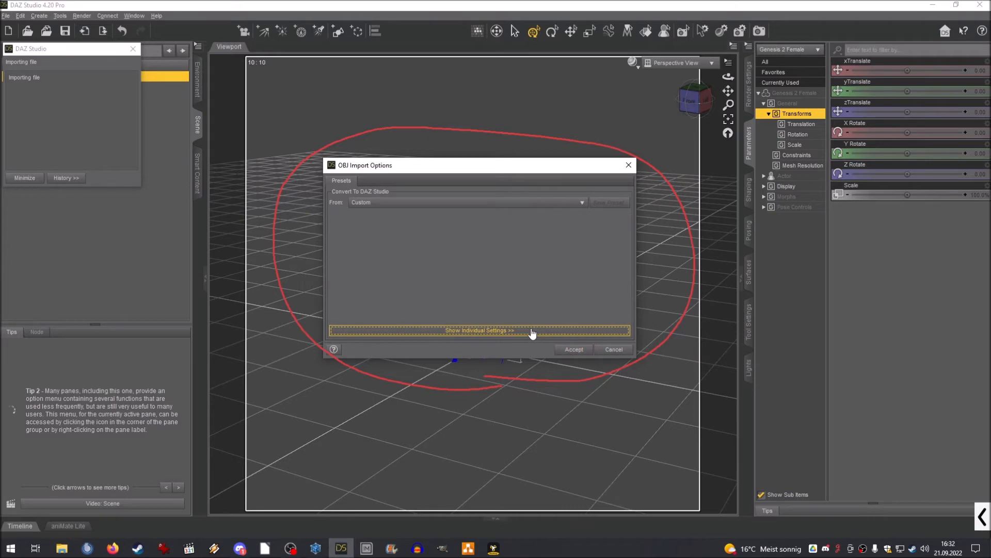
left_click(532, 331)
left_click(581, 353)
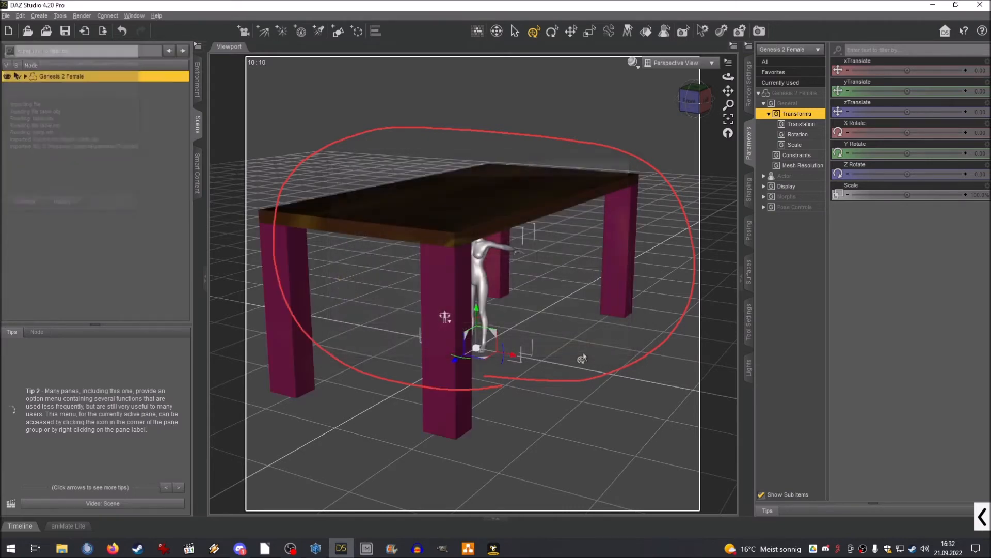
left_click(698, 102)
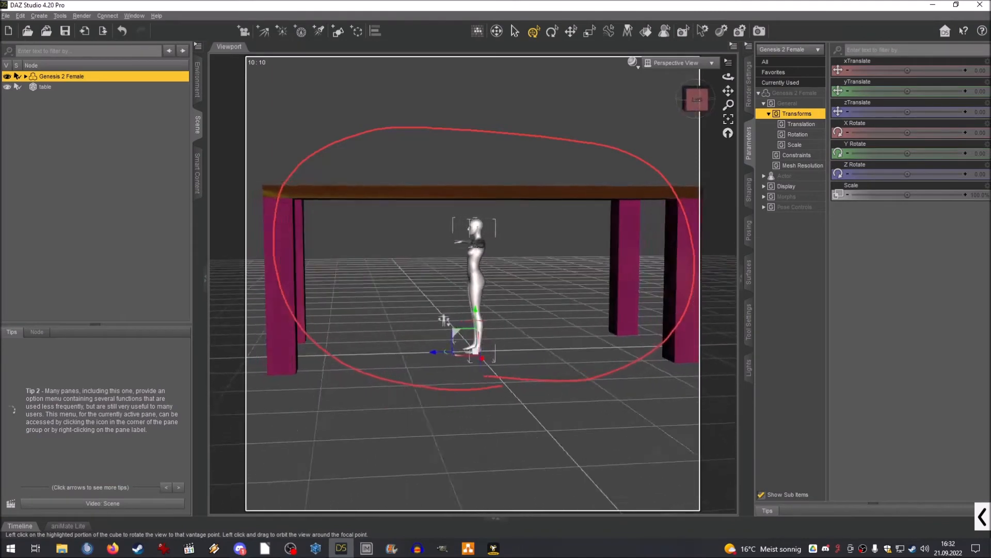
left_click_drag(697, 103, 674, 117)
Switch to Hexagon and import fullbody fem.hxn from the Basemesh folder into the table scene
left_click(317, 550)
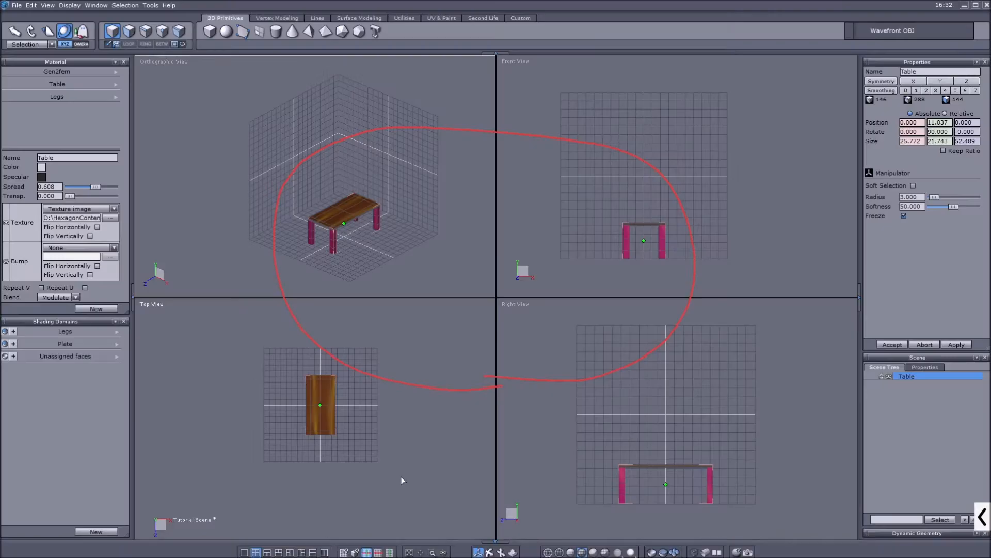
left_click(16, 5)
mouse_move(29, 76)
left_click(34, 33)
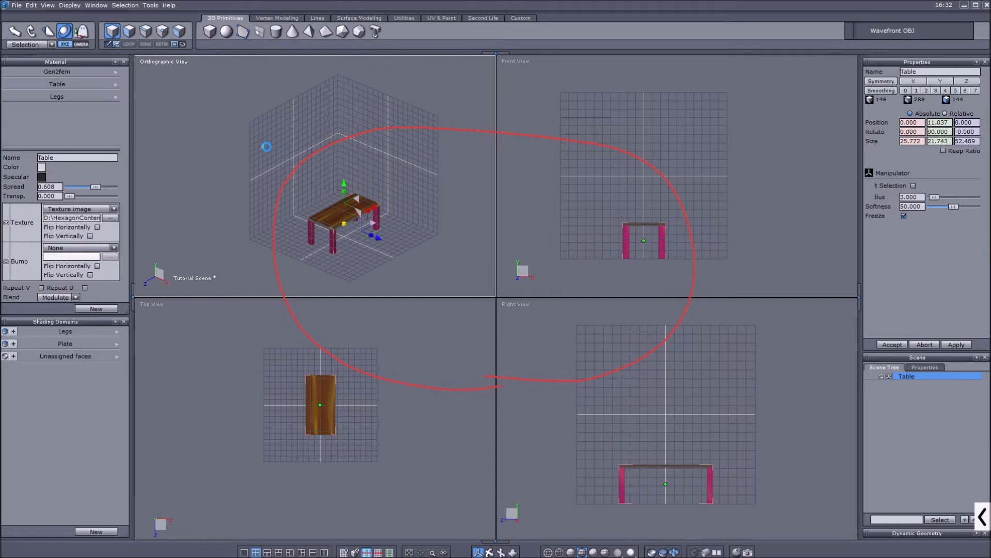
left_click(470, 94)
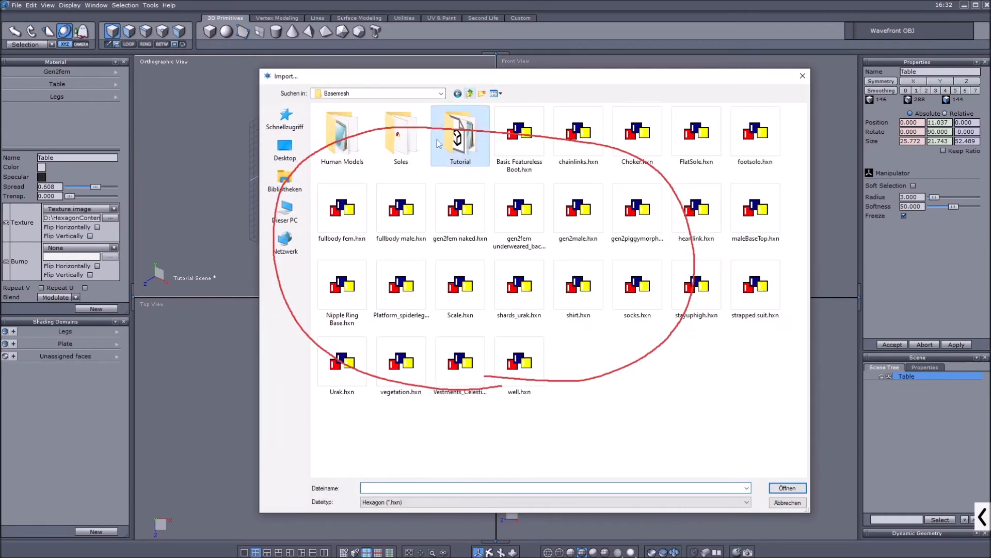
left_click(342, 212)
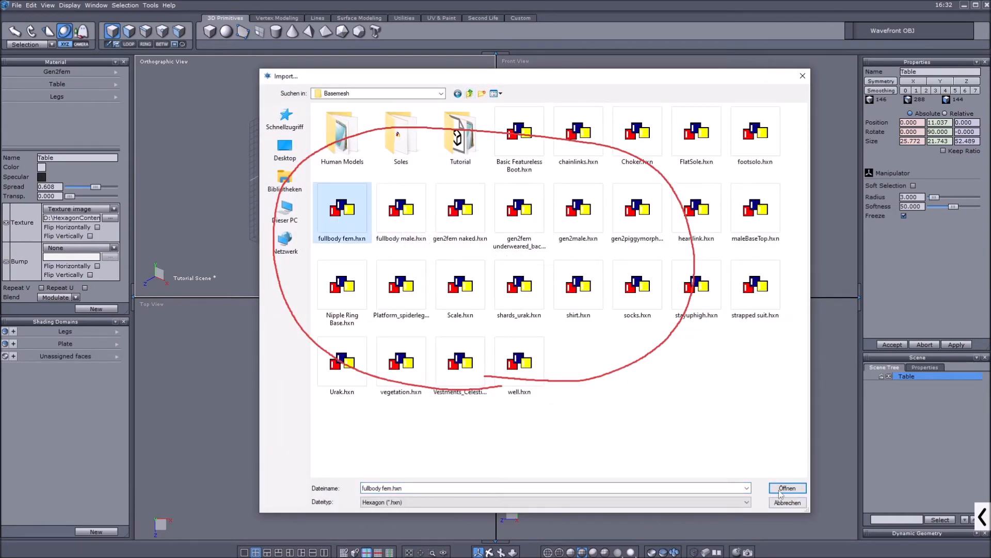
left_click(786, 488)
Examine the imported figure's size against the table up close and from several angles
mouse_move(491, 552)
left_mouse_down()
mouse_move(516, 537)
mouse_move(491, 540)
left_mouse_up()
scroll(365, 246, "up", 8)
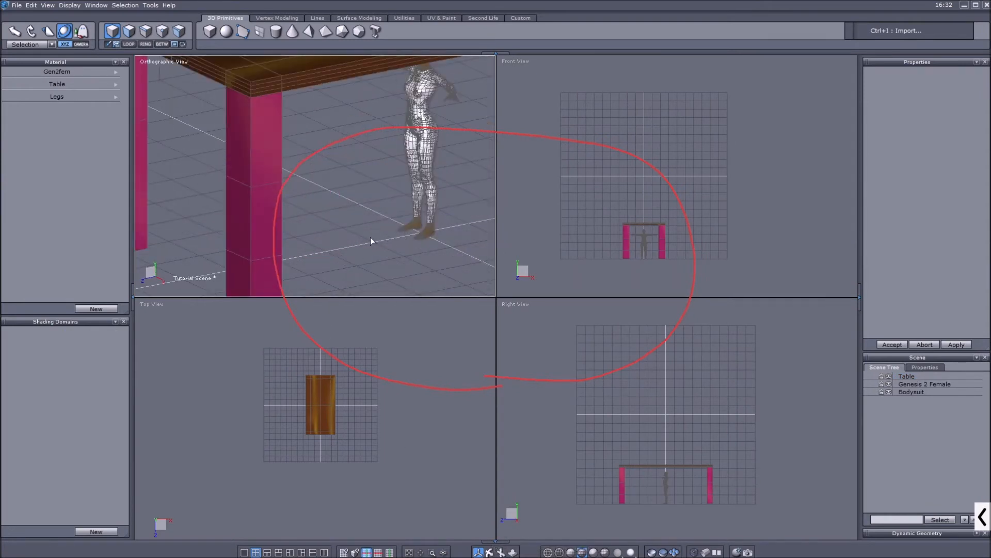
scroll(373, 231, "down", 3)
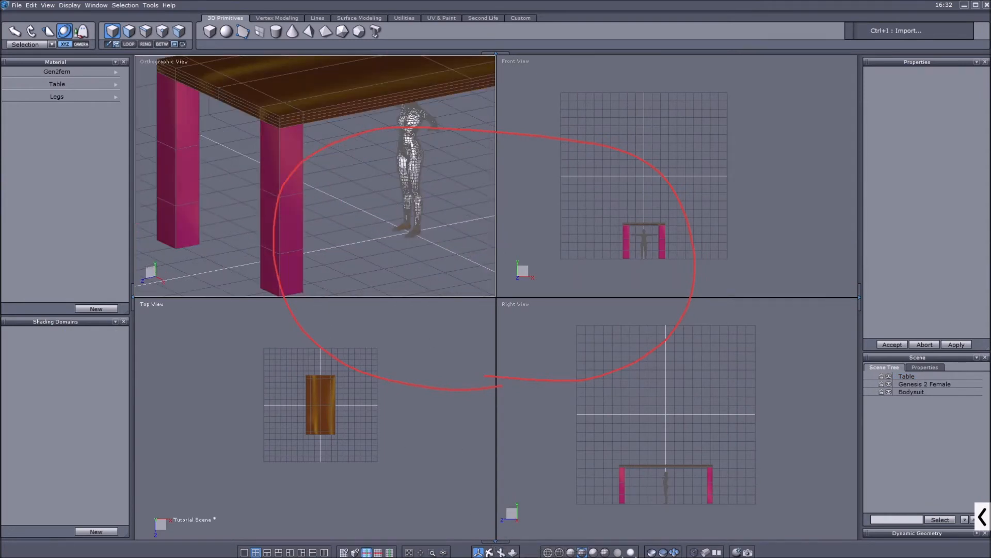
left_click_drag(490, 552, 365, 233)
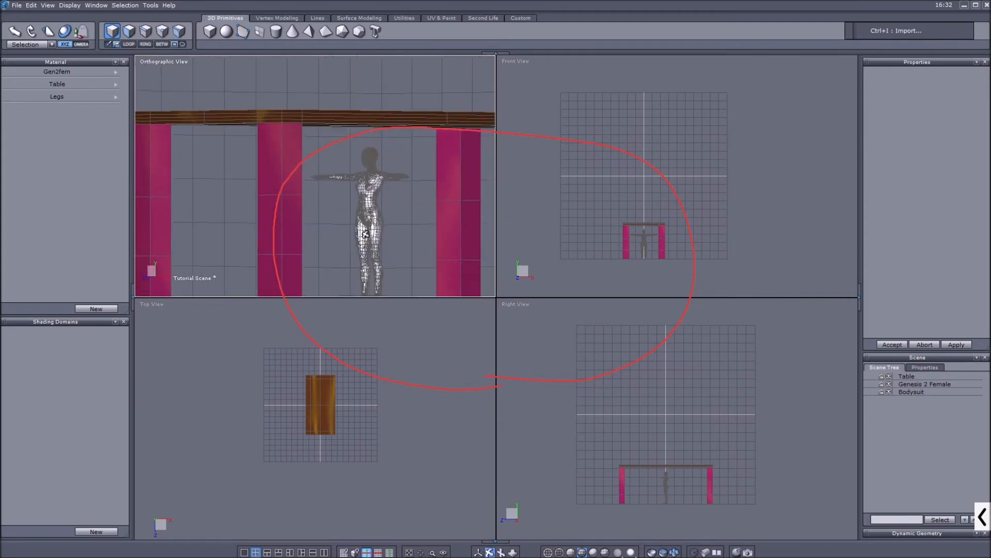
right_click_drag(366, 234, 361, 236)
scroll(364, 235, "up", 4)
scroll(383, 202, "down", 3)
right_click_drag(383, 202, 359, 175)
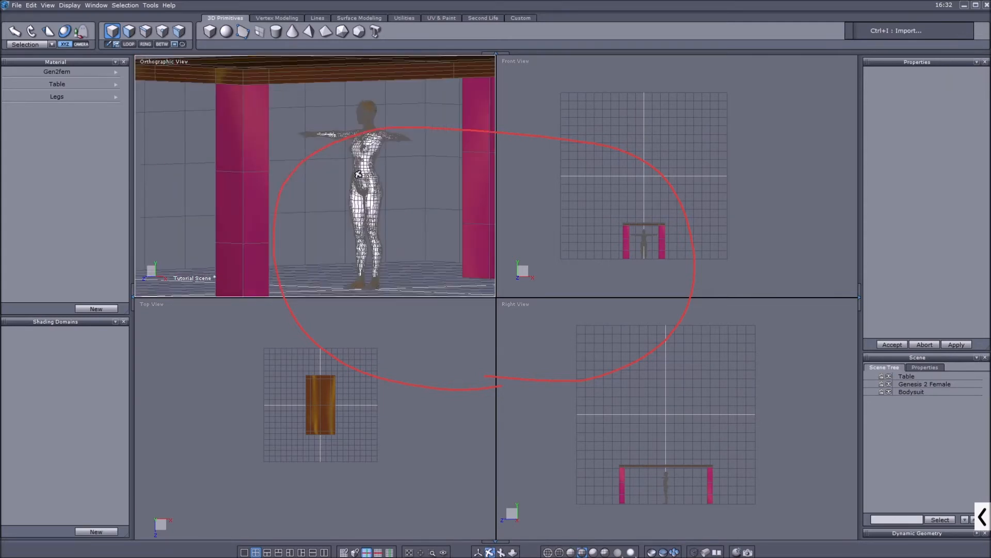
scroll(359, 174, "up", 3)
scroll(380, 119, "down", 4)
scroll(393, 86, "up", 6)
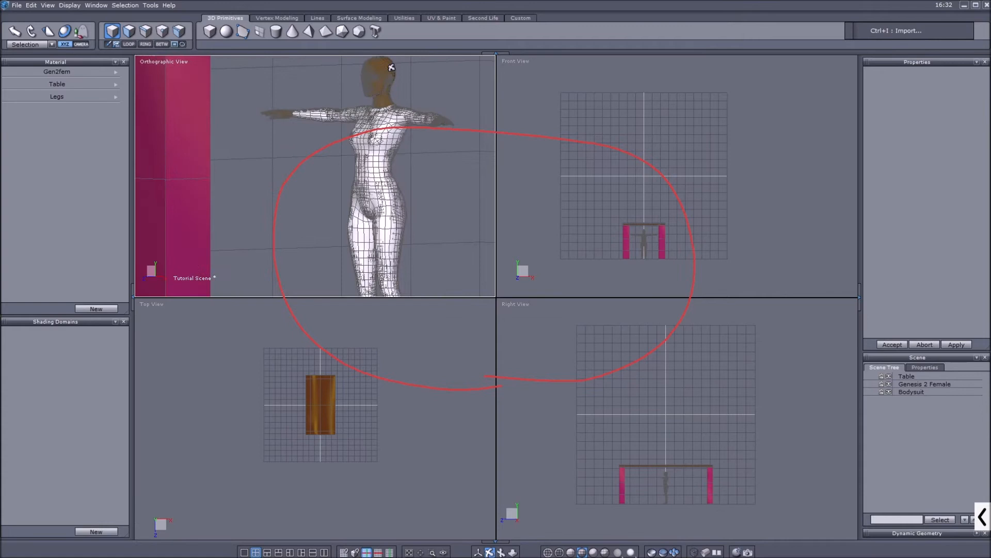
scroll(383, 133, "down", 5)
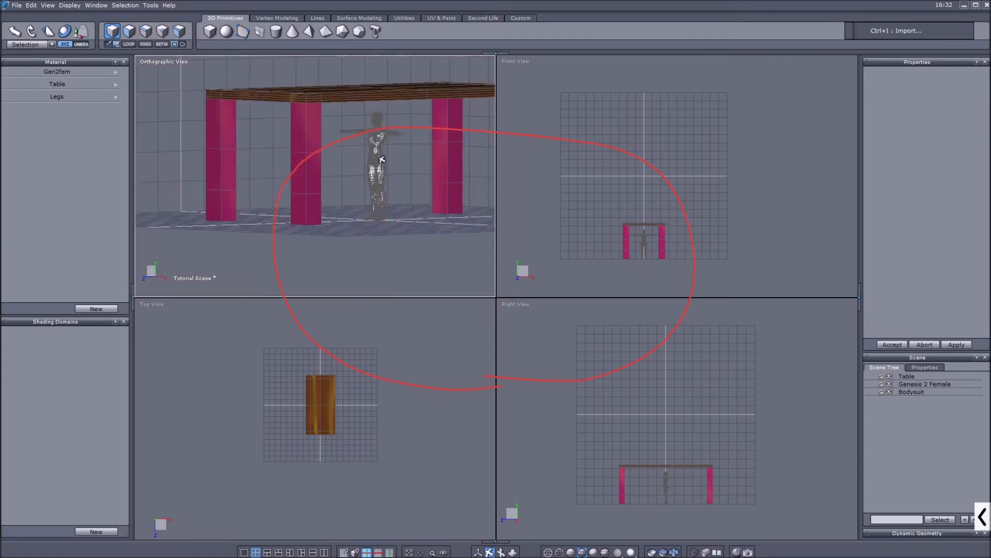
scroll(383, 156, "up", 2)
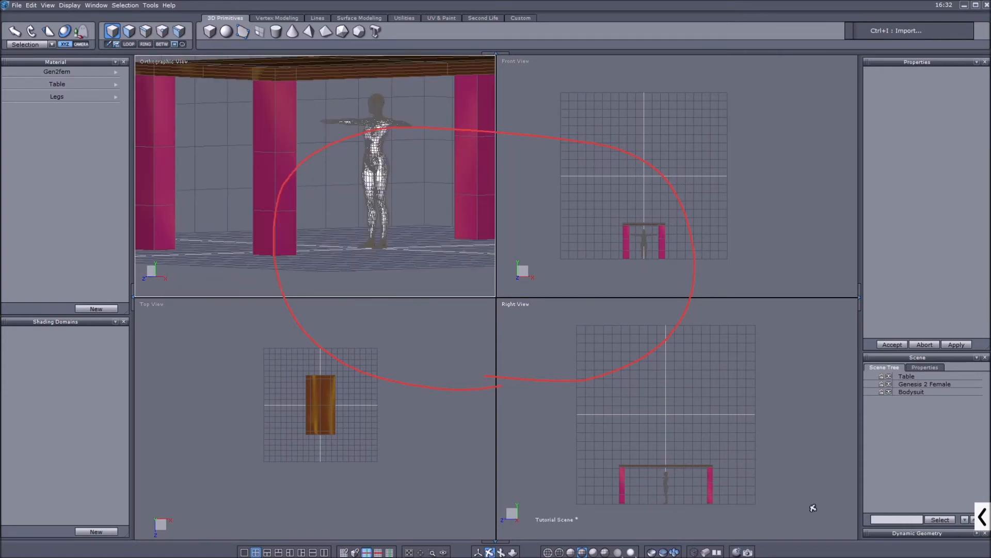
Clear the red annotation drawn over the screen, switch back to Daz Studio, and collapse the annotation tools
left_click(979, 520)
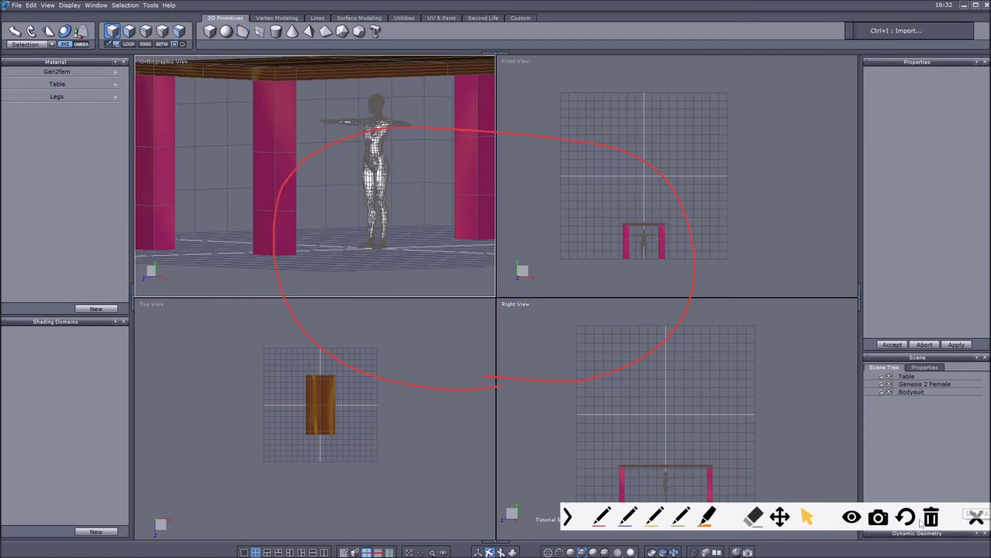
left_click(746, 516)
left_click(587, 385)
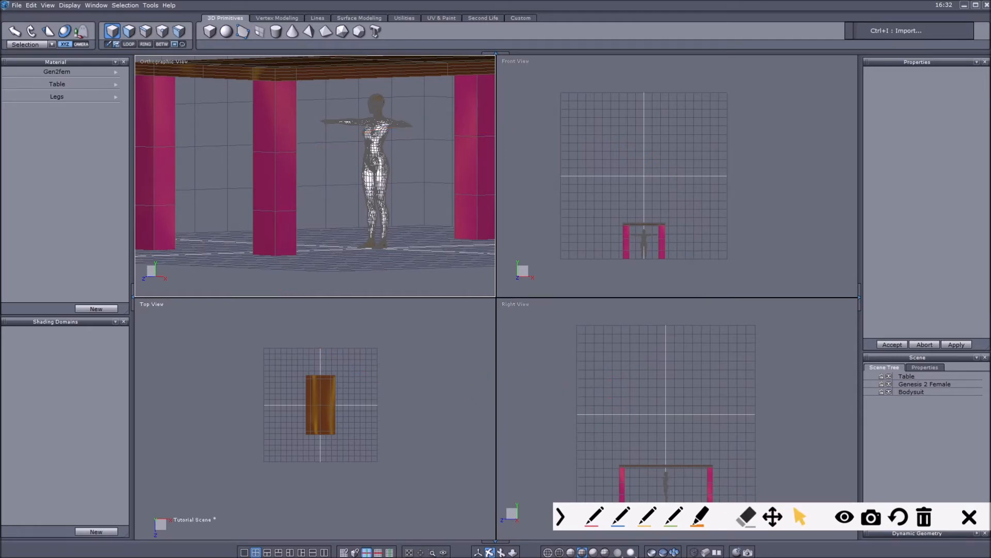
key("alt+Tab")
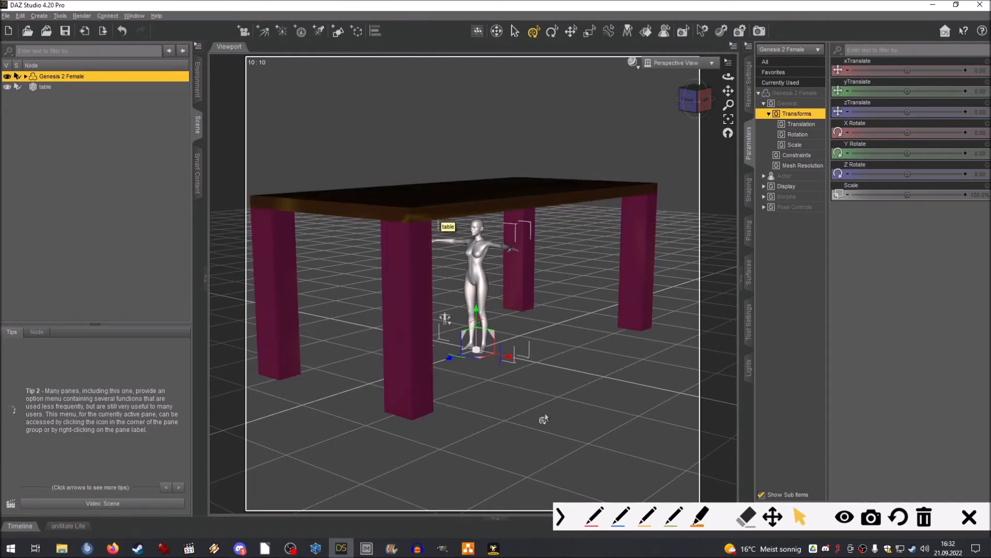
left_click(561, 516)
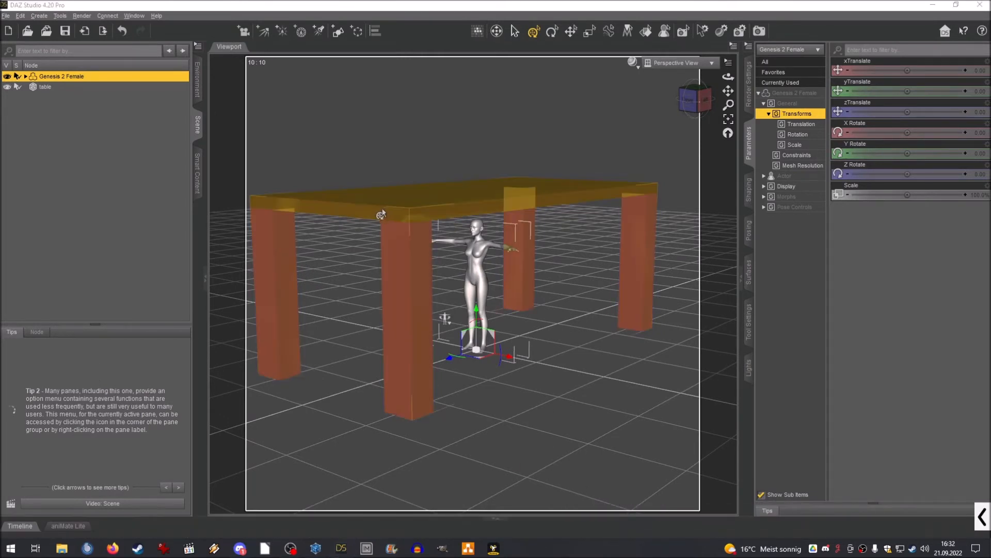
Scale the imported table down to about 36% and move it along its Z axis away from the figure
left_click(57, 87)
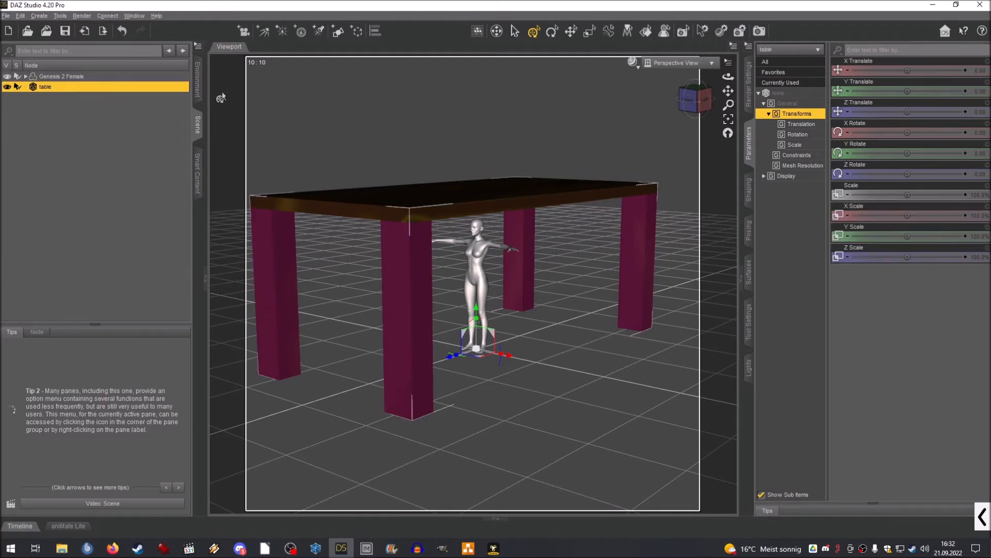
left_click_drag(477, 355, 473, 356)
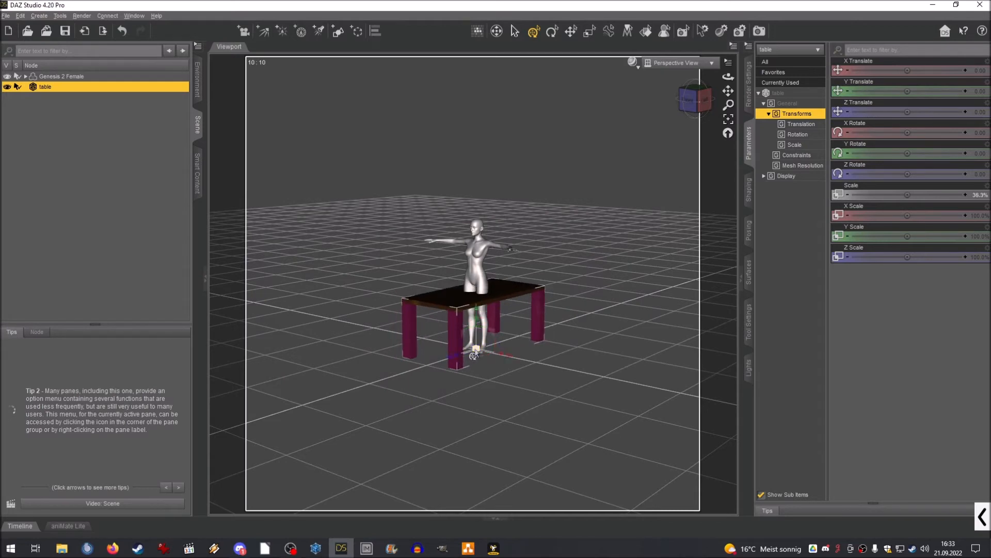
left_click_drag(452, 361, 371, 382)
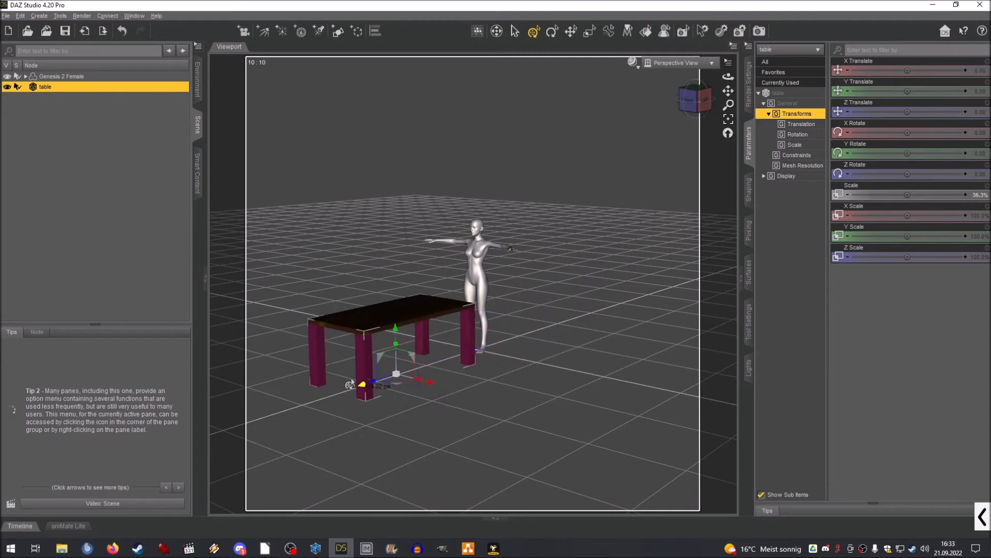
Review the surface settings of the table's Legs and Table materials
left_click(748, 272)
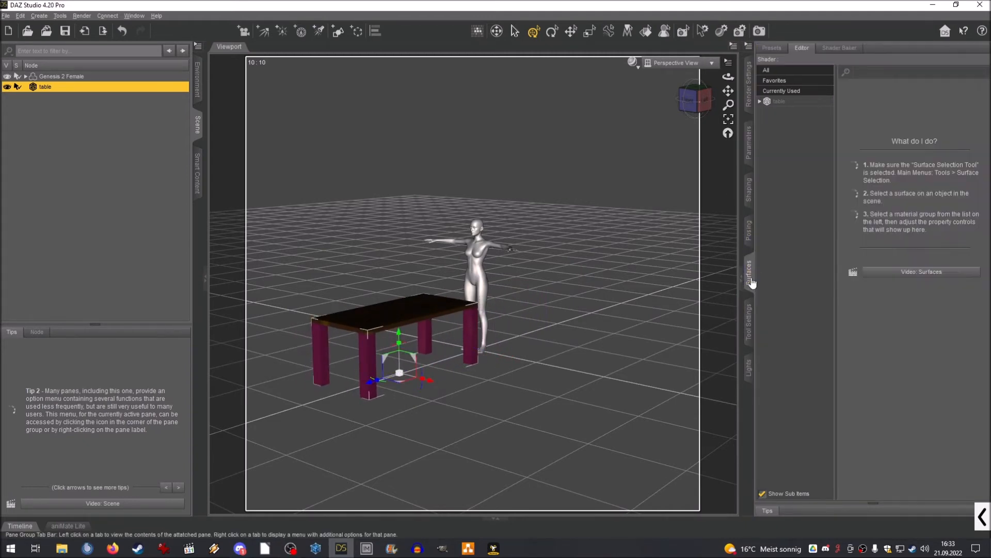
left_click(760, 102)
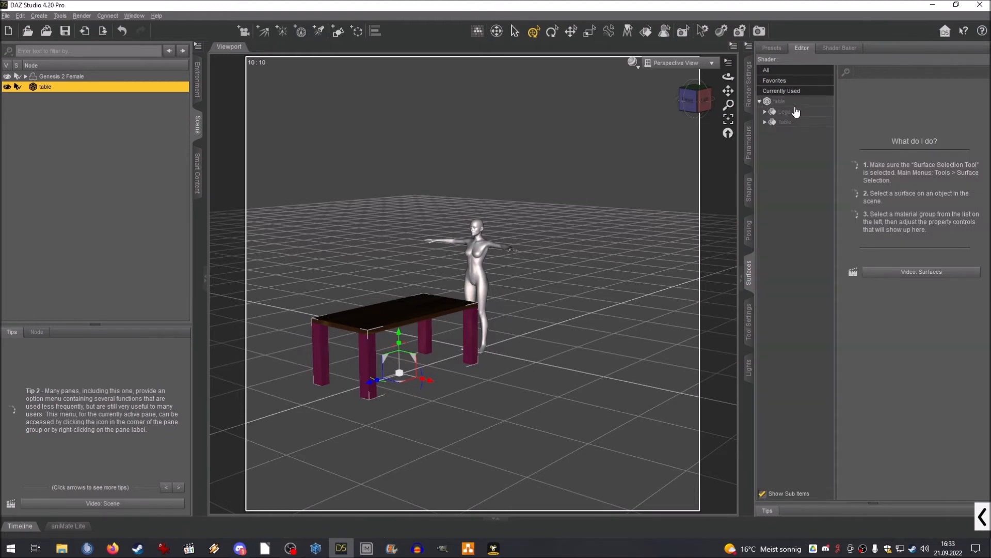
left_click(794, 112)
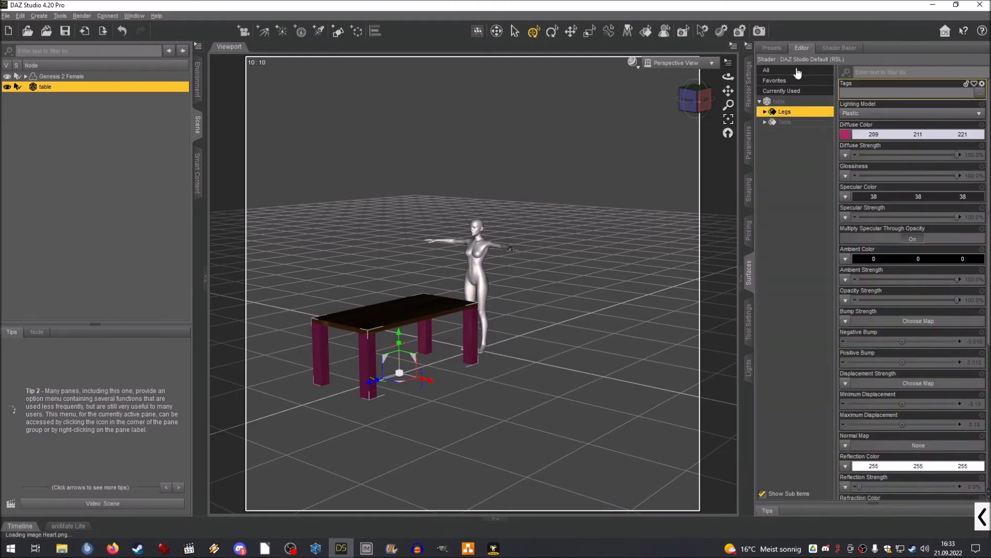
left_click(774, 49)
left_click(801, 50)
left_click(750, 83)
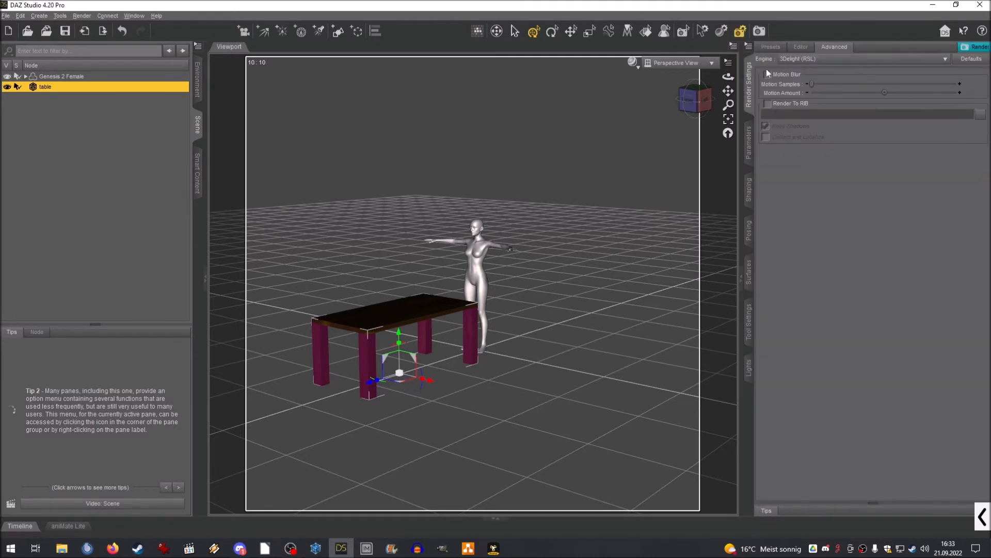
left_click(749, 272)
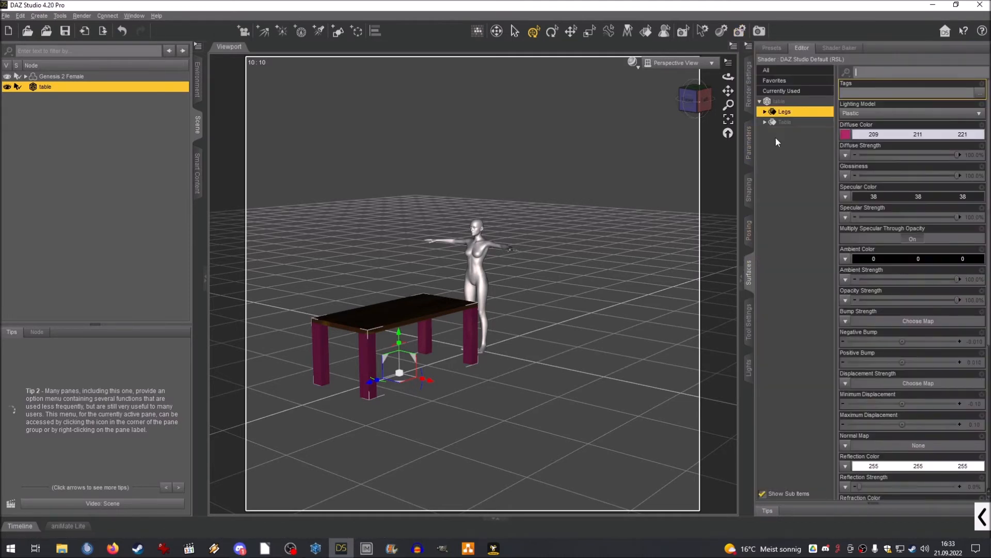
left_click(824, 123)
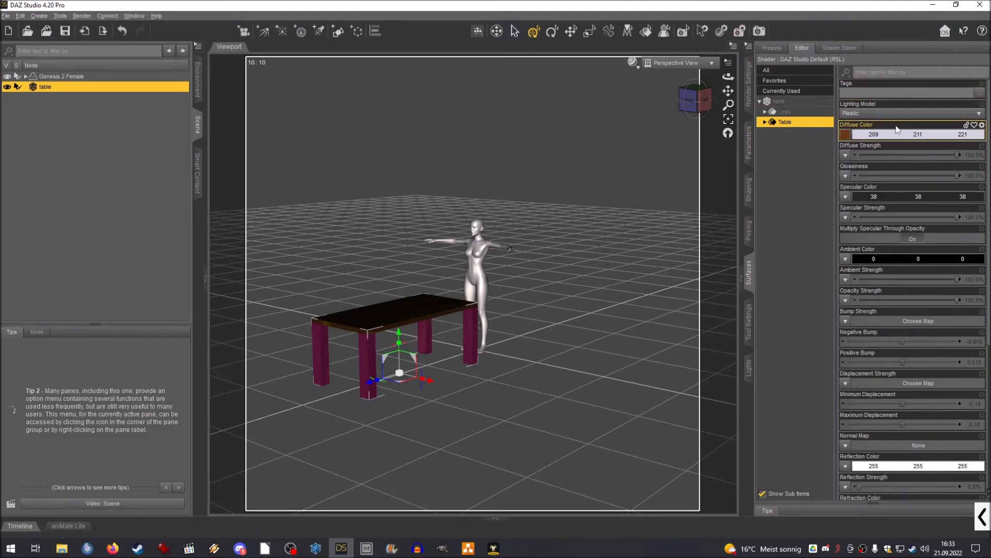
Inspect the tabletop from above and delete the table from the Daz Studio scene
left_click(692, 101)
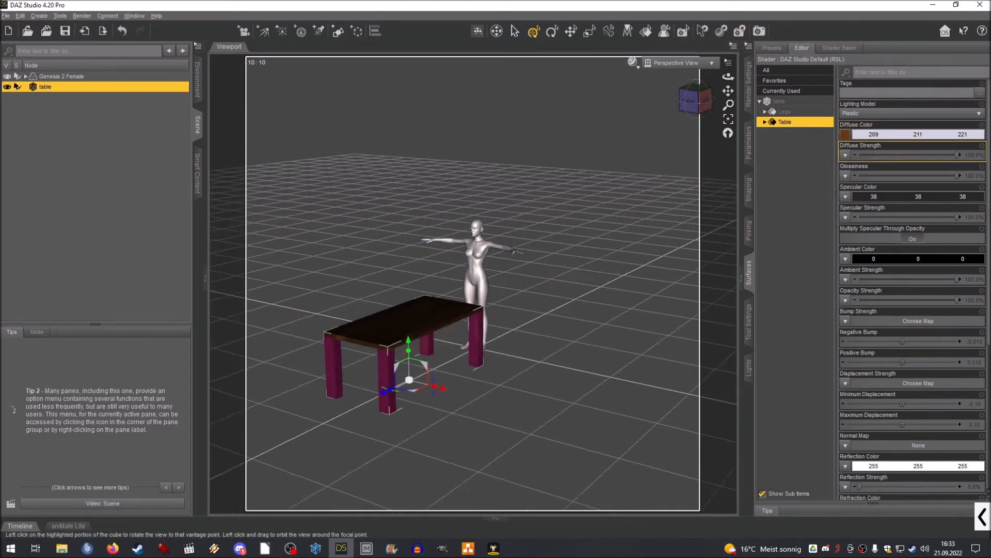
left_click_drag(695, 102, 632, 154)
left_click_drag(368, 407, 376, 402)
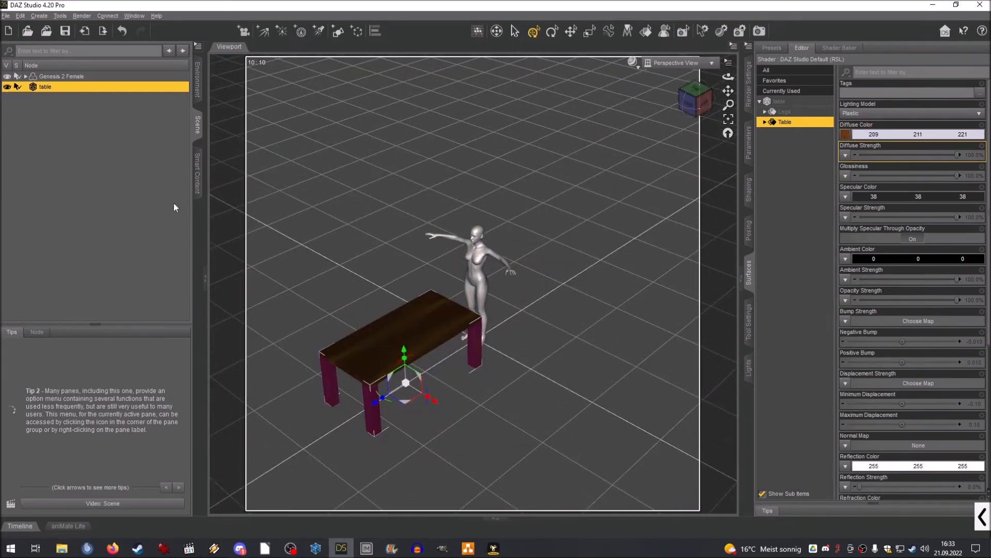
key("Delete")
left_click_drag(692, 103, 725, 71)
Switch to Hexagon and delete the Table, Genesis 2 Female and Bodysuit objects from the scene
left_click(316, 548)
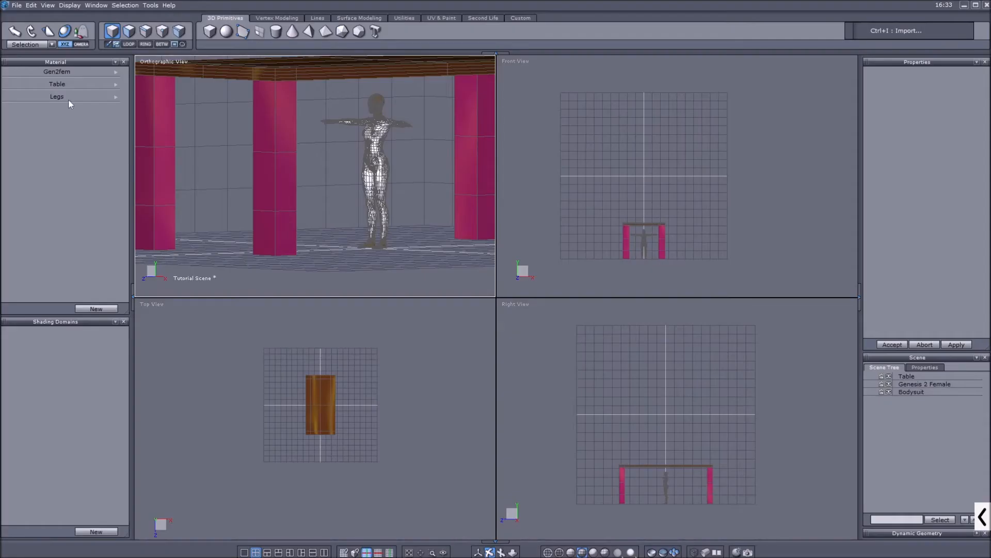
left_click(918, 378)
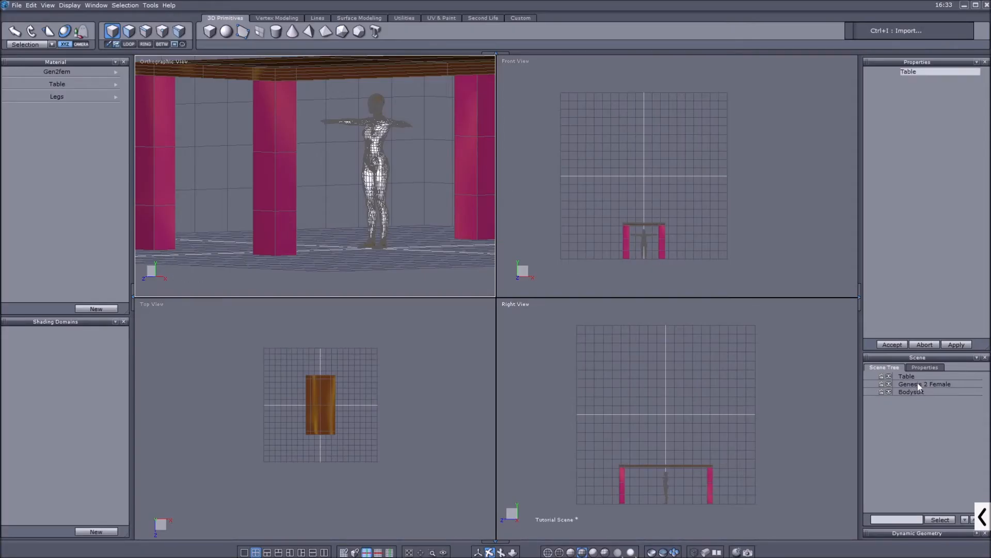
left_click(915, 390, "shift")
key("Delete")
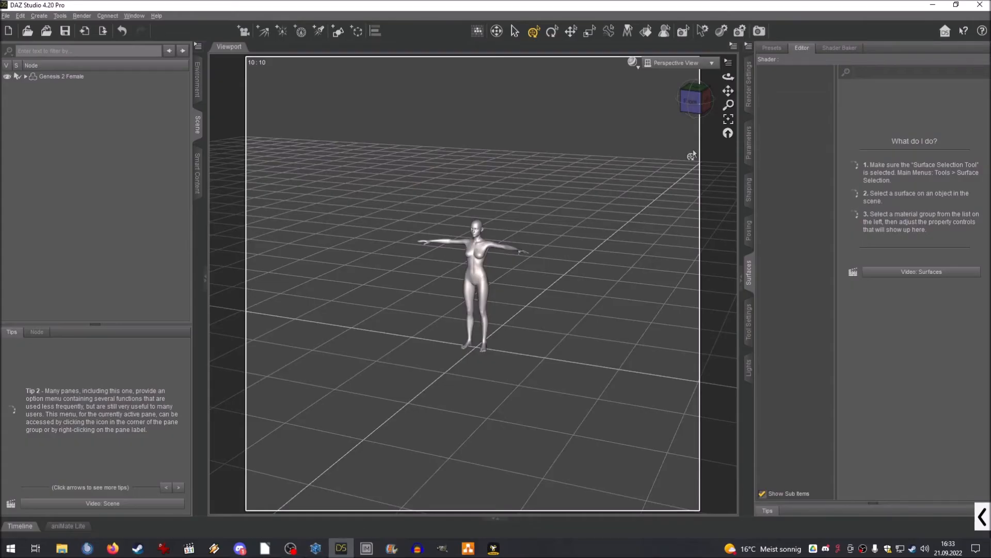
Back in Daz Studio, inspect the Genesis 2 Female figure up close and delete it from the scene
left_click(695, 99)
left_click_drag(730, 92, 729, 110)
scroll(730, 92, "up", 4)
scroll(730, 92, "up", 5)
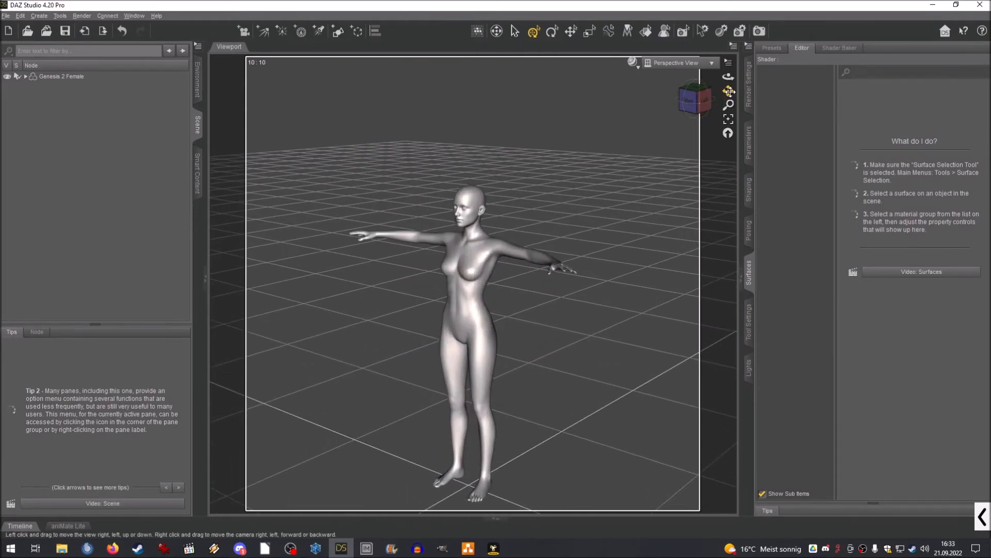
left_click_drag(729, 91, 743, 56)
left_click(79, 79)
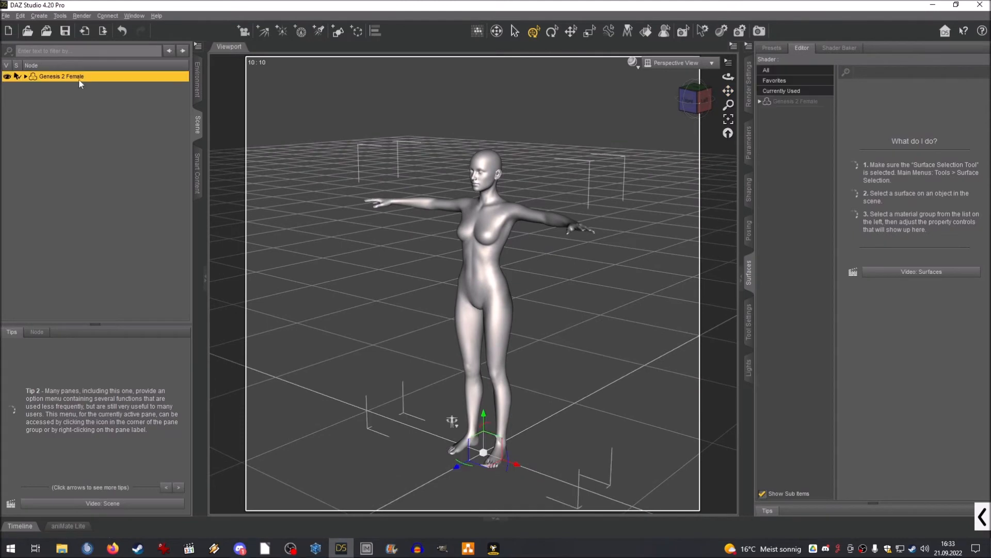
key("Delete")
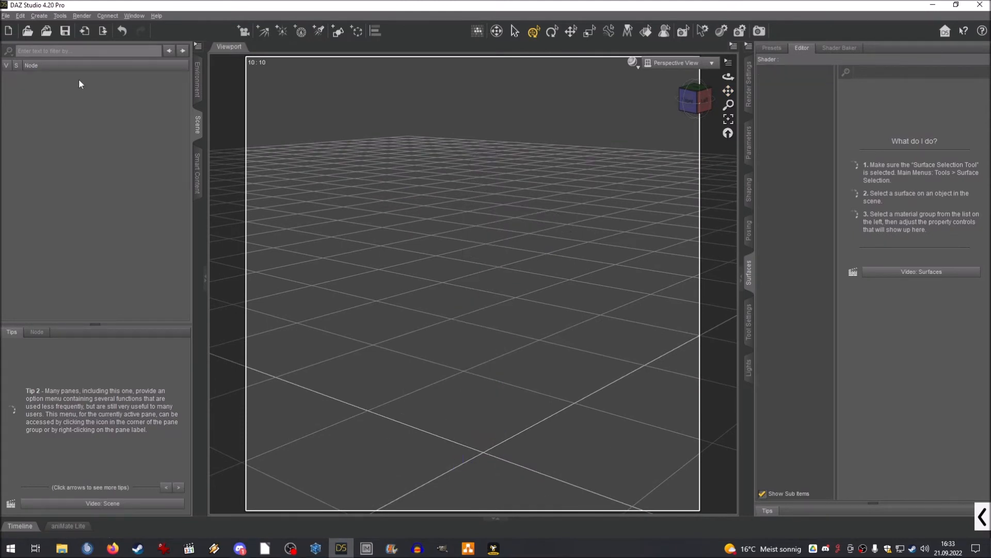
Filter the Smart Content figures by "genesis", load Genesis 8 Basic Female into the scene and orbit around it
left_click(197, 176)
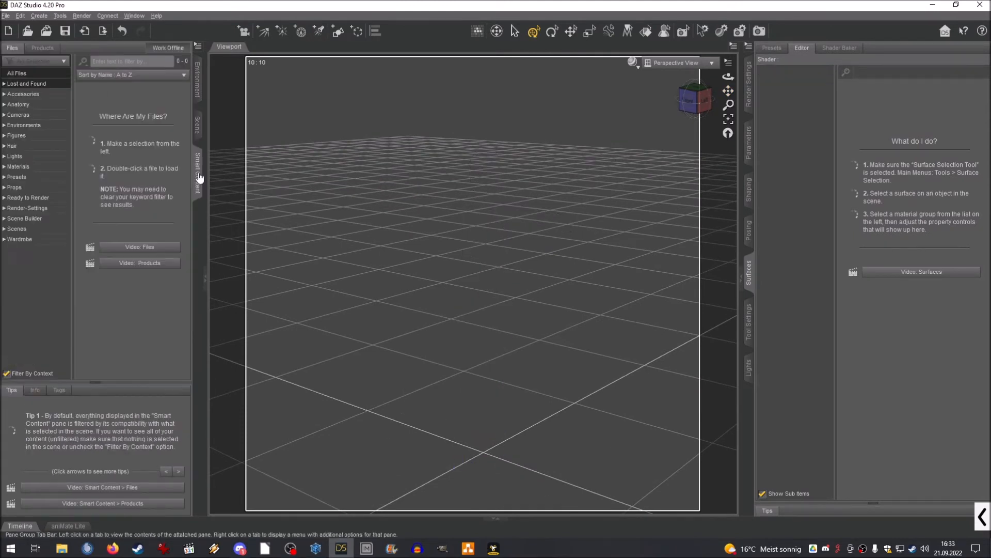
left_click(17, 135)
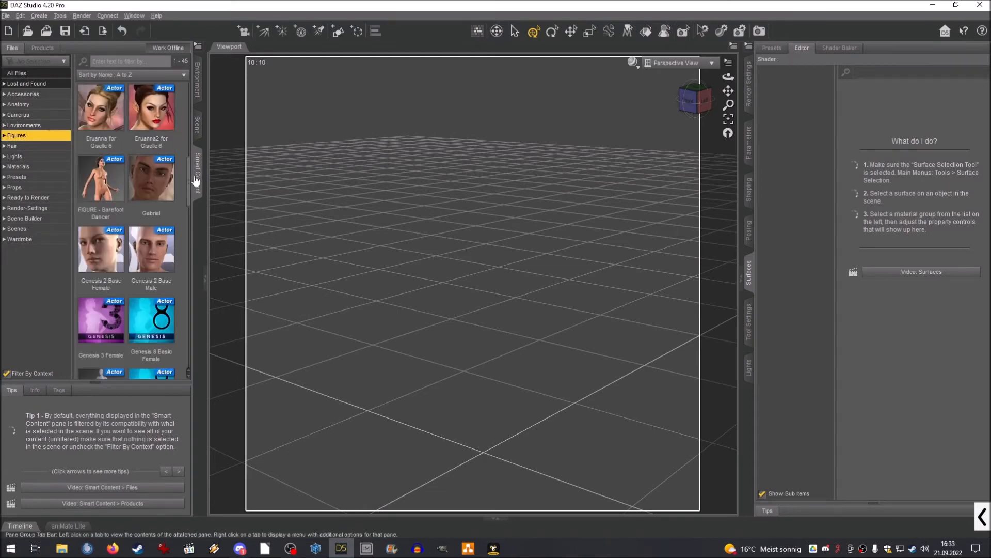
scroll(191, 172, "down", 2)
scroll(191, 172, "up", 5)
left_click(130, 61)
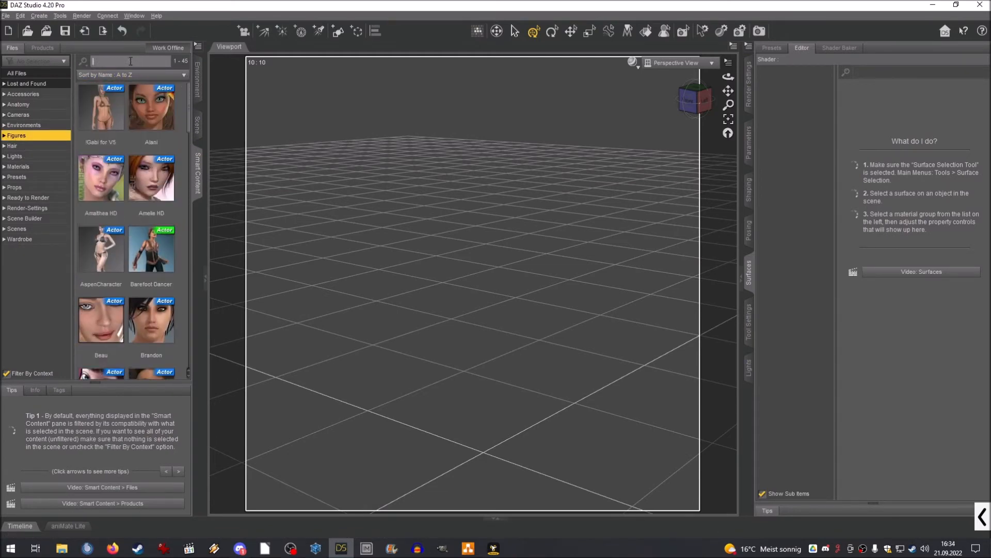
type("genesis")
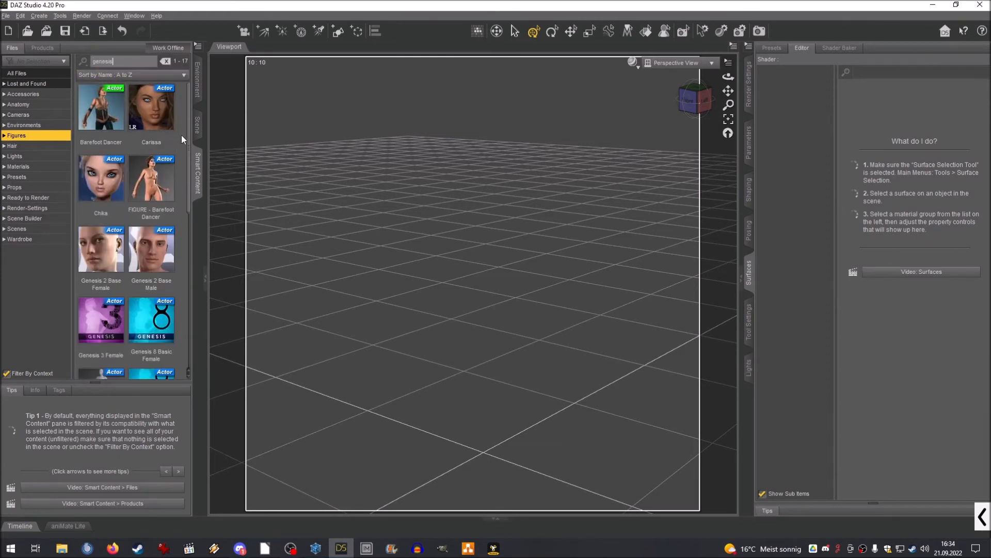
scroll(157, 198, "down", 3)
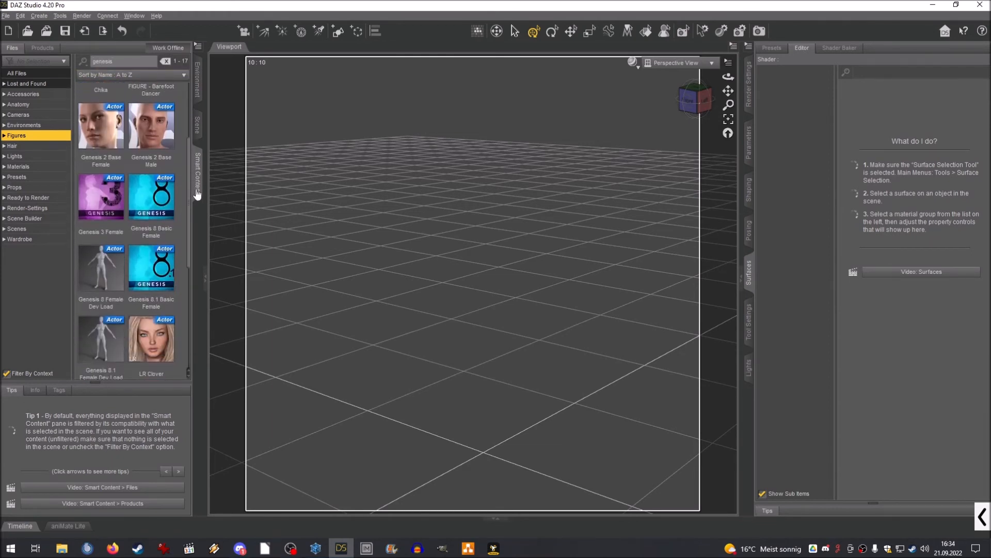
double_click(160, 197)
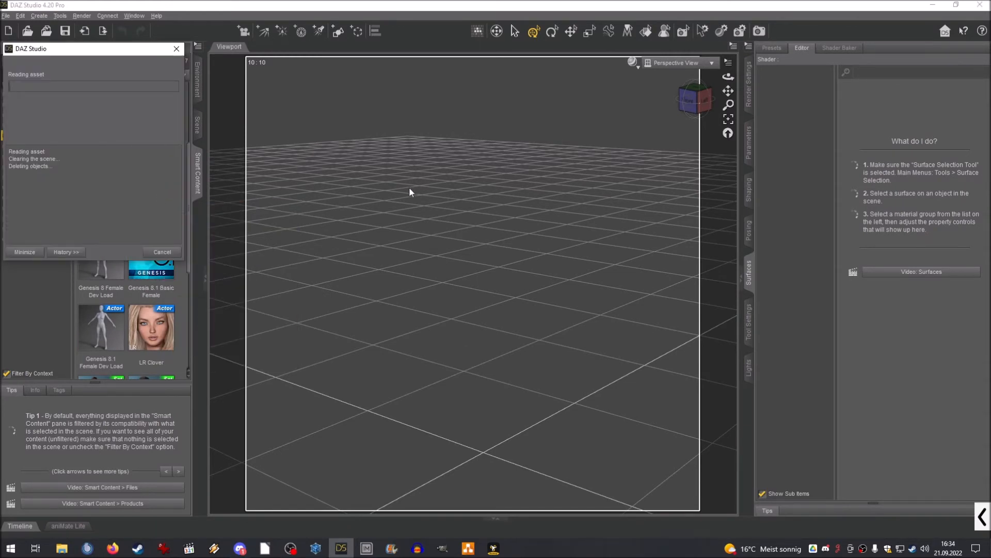
left_click_drag(728, 77, 692, 101)
left_click(690, 100)
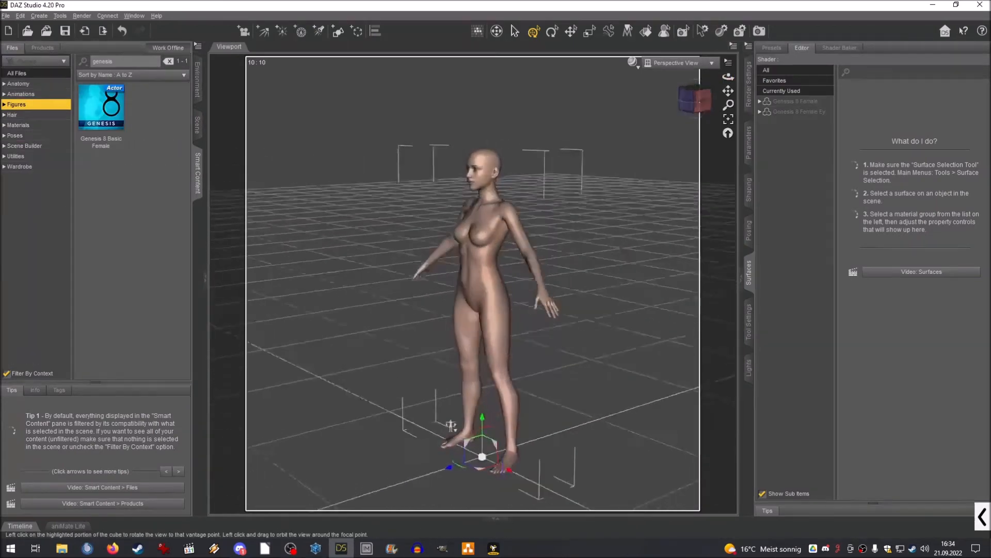
Check the scene for the Genesis 8 Female node and send the figure to Hexagon
left_click(198, 126)
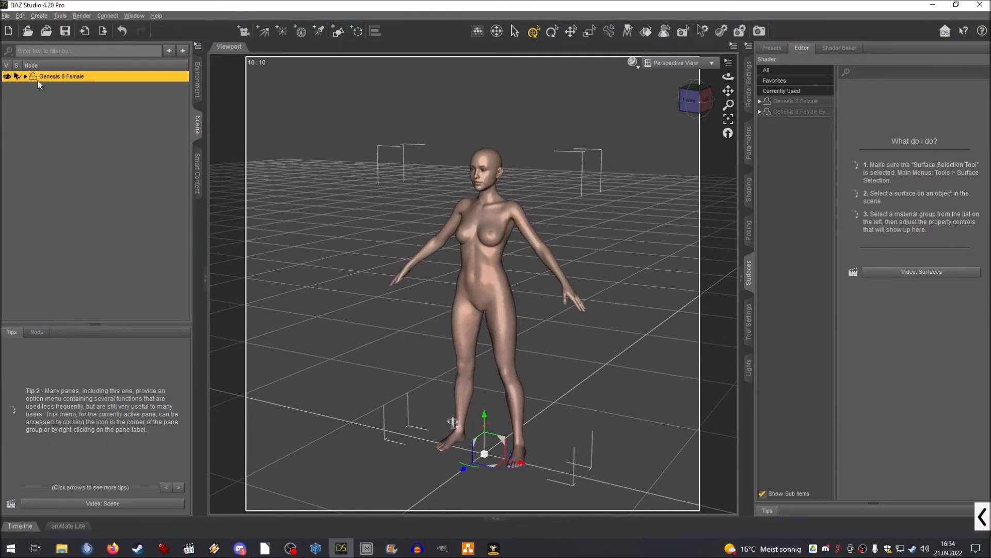
left_click(6, 15)
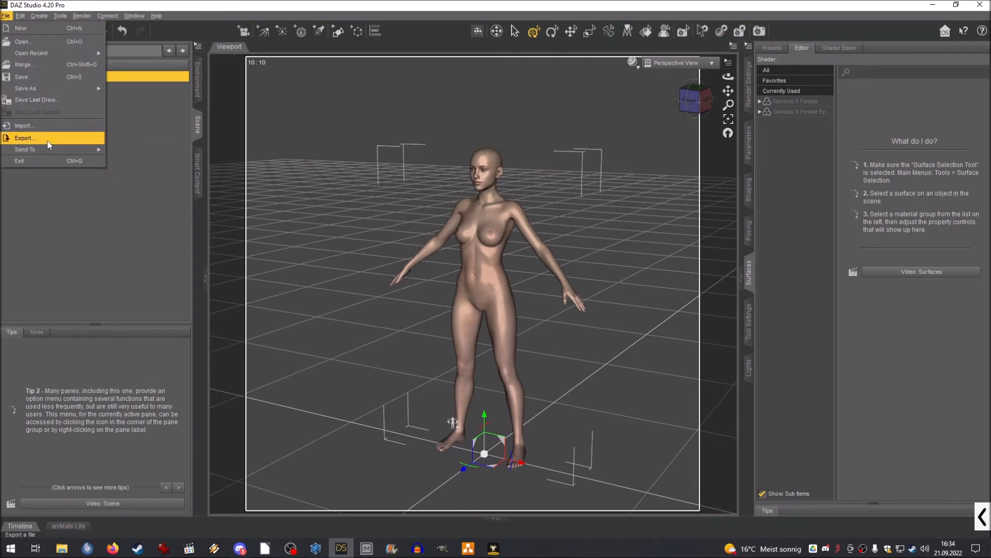
mouse_move(49, 149)
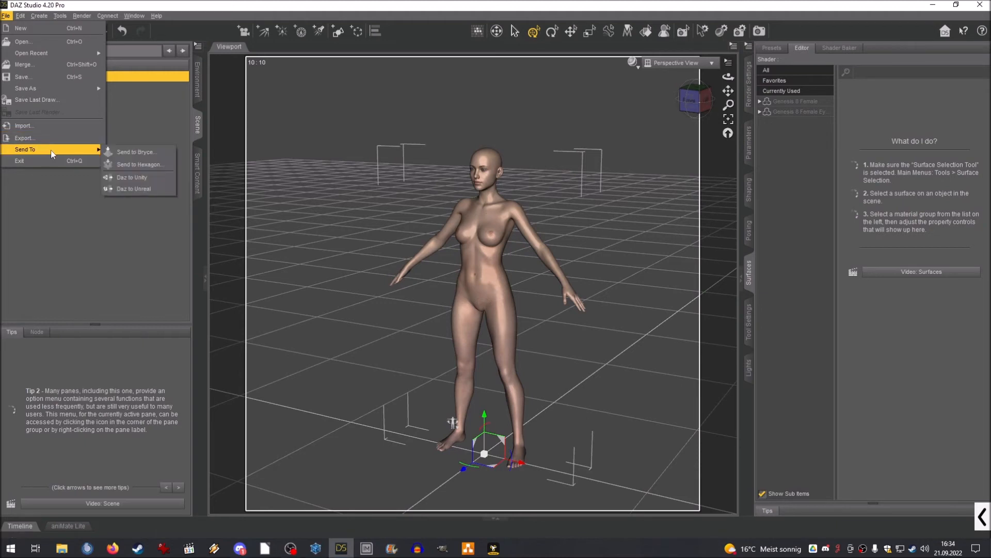
left_click(143, 165)
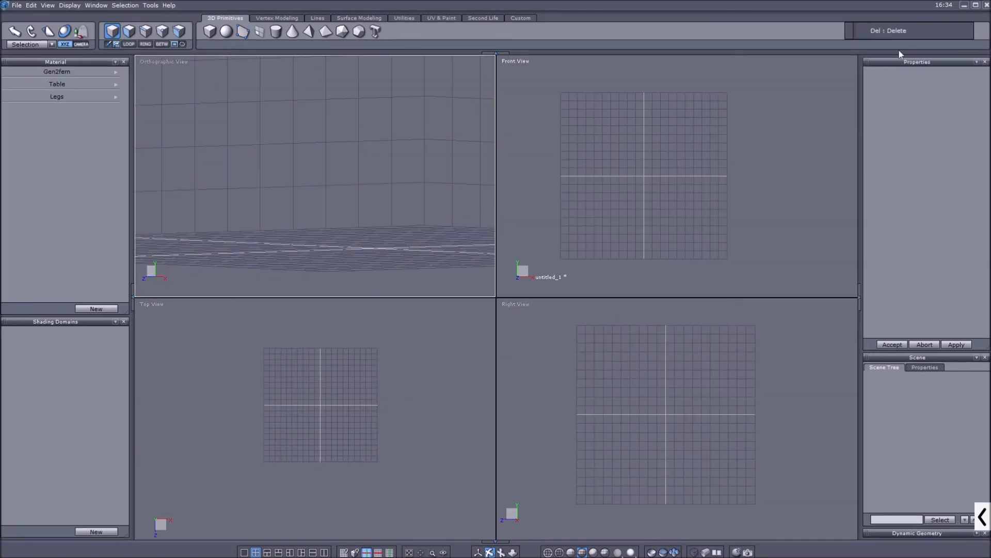
Close the old Hexagon session without sending or saving its changes, and show the session with Genesis 8 Female full screen
left_click(987, 5)
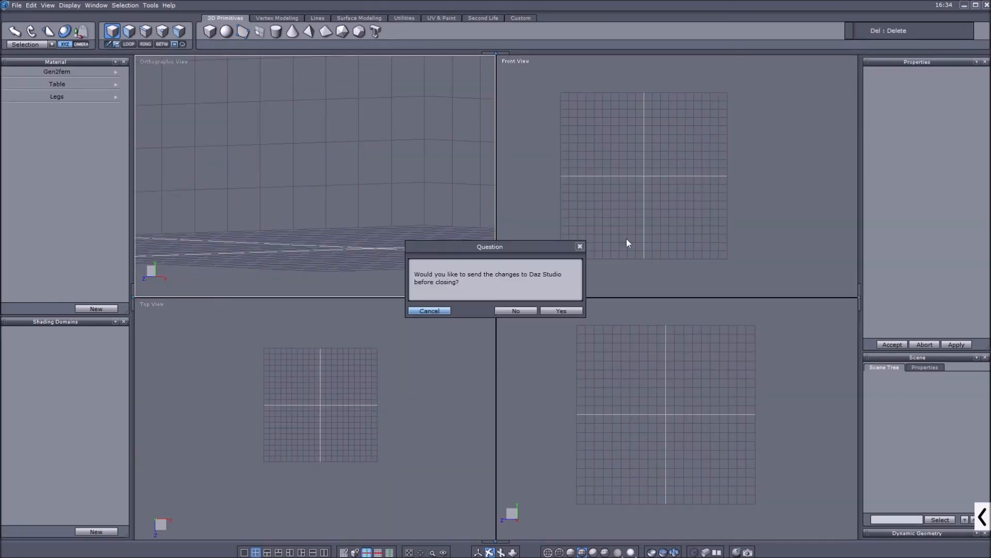
left_click(527, 313)
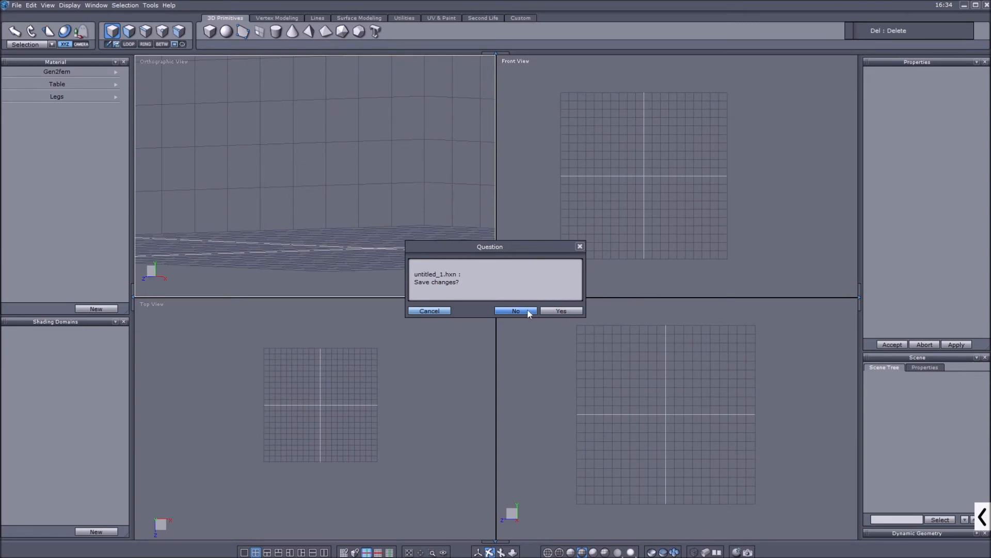
left_click(529, 311)
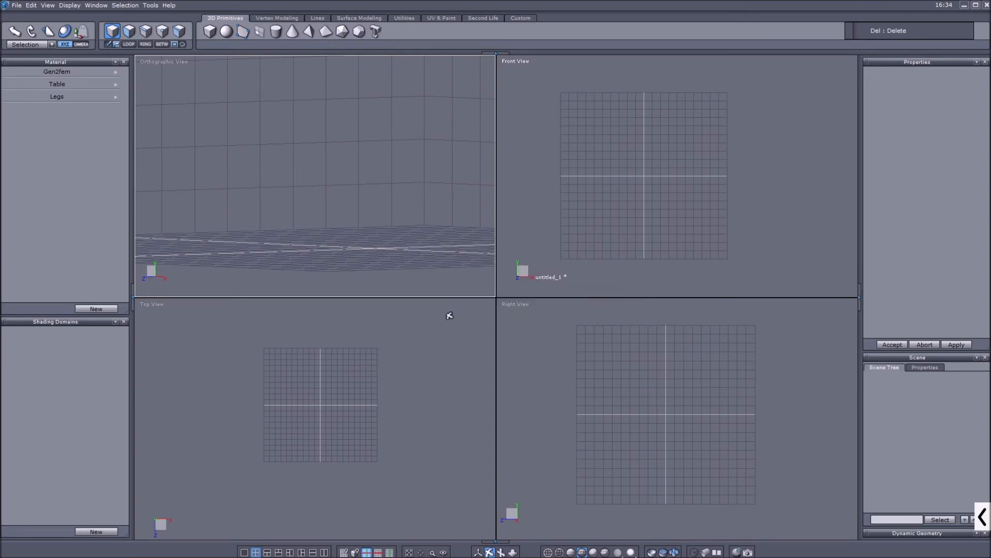
left_click(963, 6)
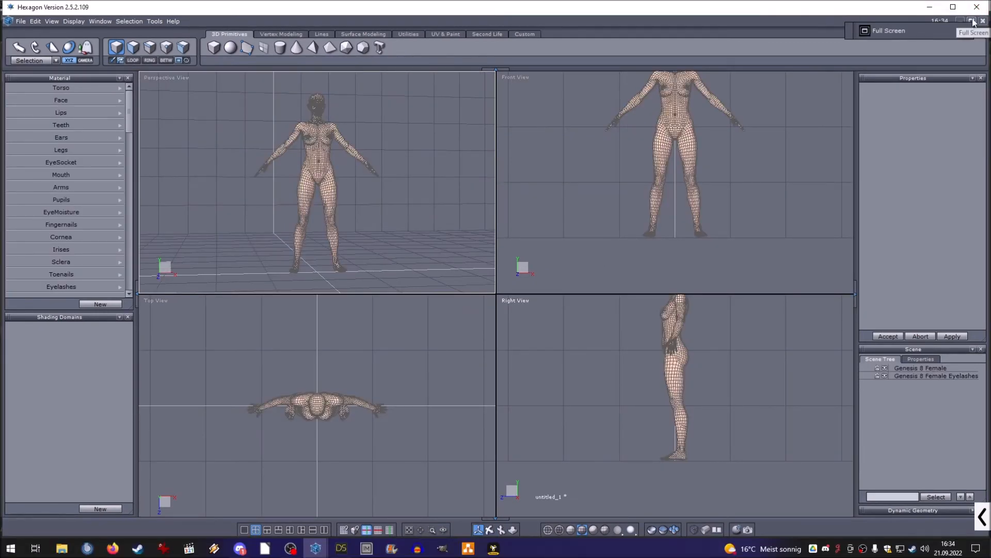
left_click(972, 21)
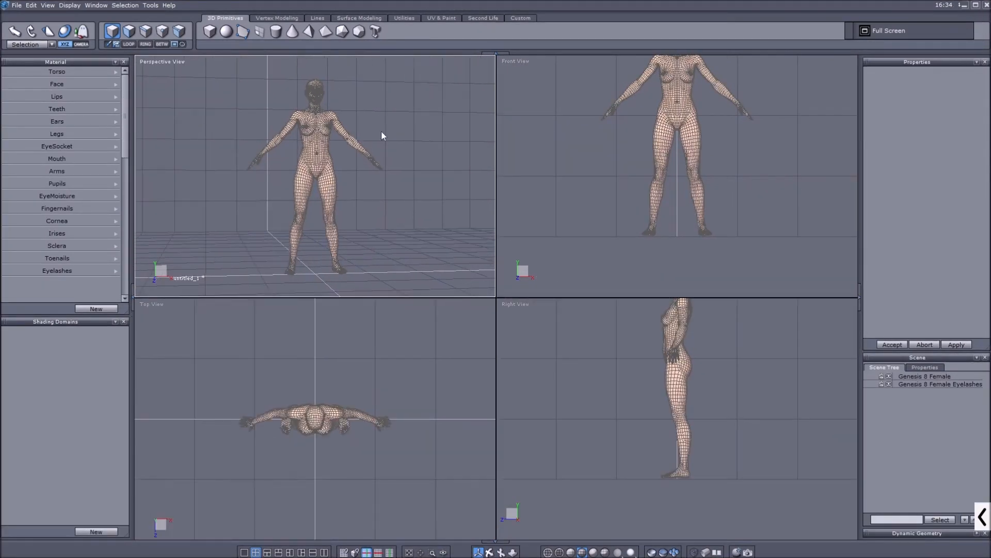
Delete the Genesis 8 Female Eyelashes object from the Hexagon scene and inspect the figure's face and body
left_click(488, 552)
mouse_move(287, 199)
left_mouse_down()
mouse_move(355, 213)
mouse_move(453, 211)
mouse_move(324, 225)
mouse_move(328, 237)
mouse_move(82, 193)
mouse_move(351, 211)
mouse_move(328, 194)
mouse_move(274, 199)
mouse_move(300, 201)
left_mouse_up()
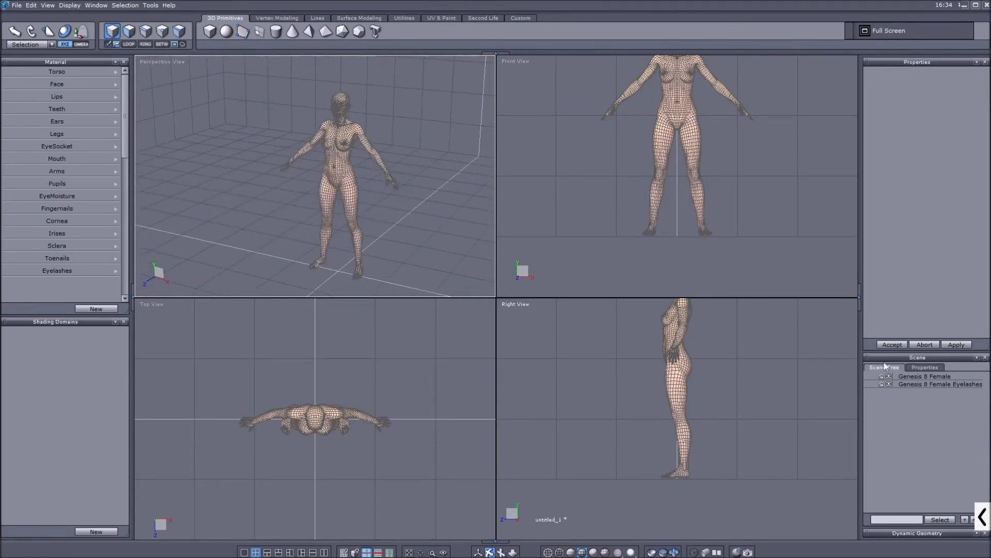
left_click(919, 383)
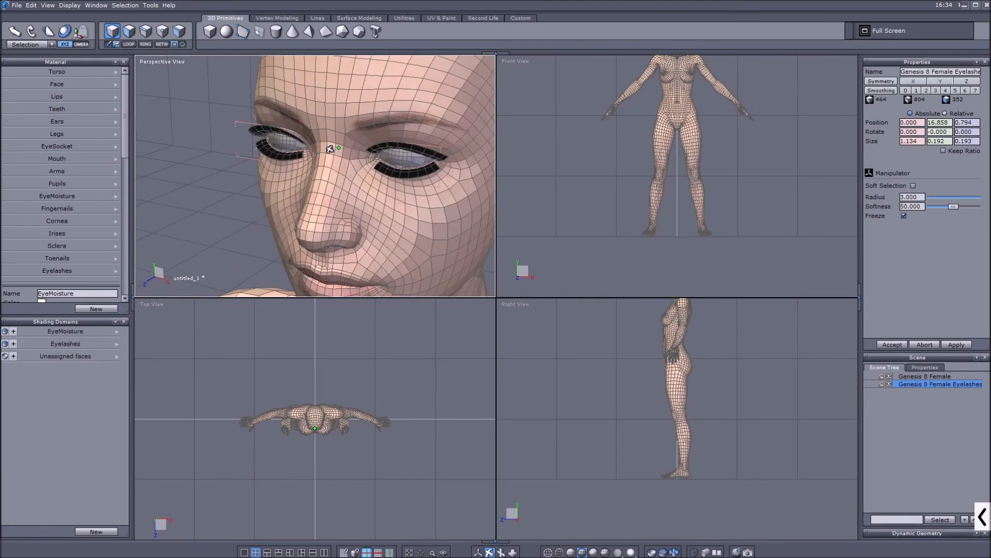
key("Delete")
scroll(331, 149, "down", 5)
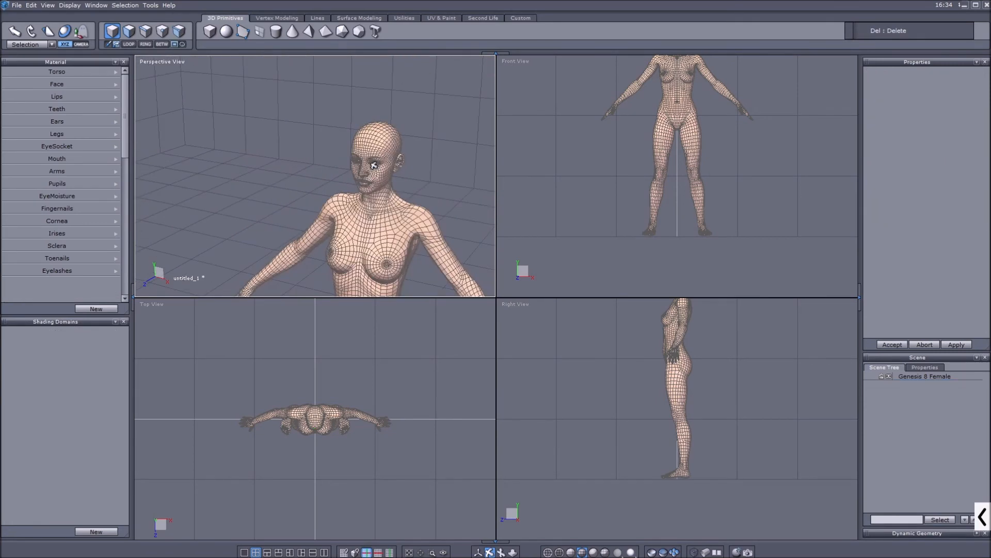
scroll(371, 149, "up", 8)
scroll(372, 149, "down", 3)
scroll(372, 149, "down", 5)
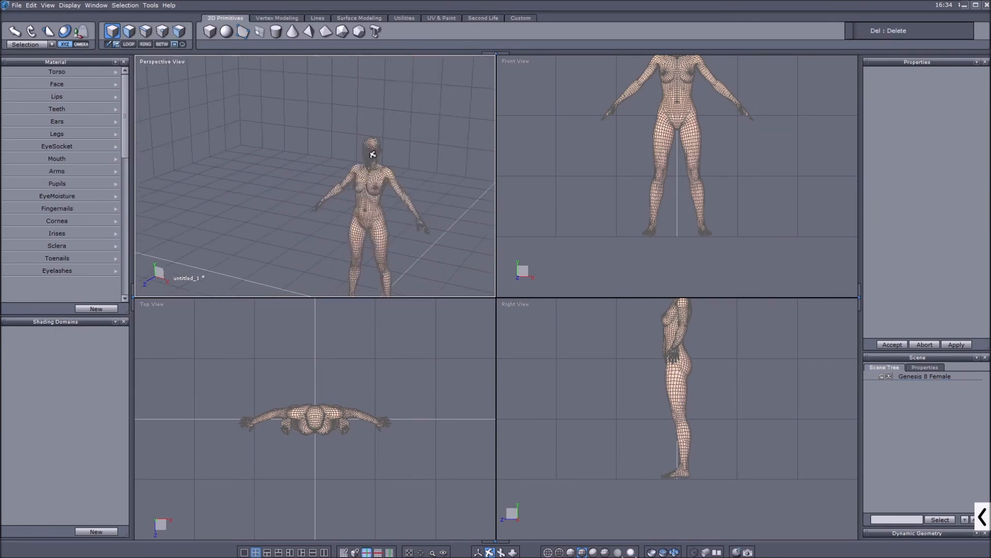
scroll(370, 165, "up", 4)
scroll(369, 165, "down", 1)
scroll(370, 165, "down", 4)
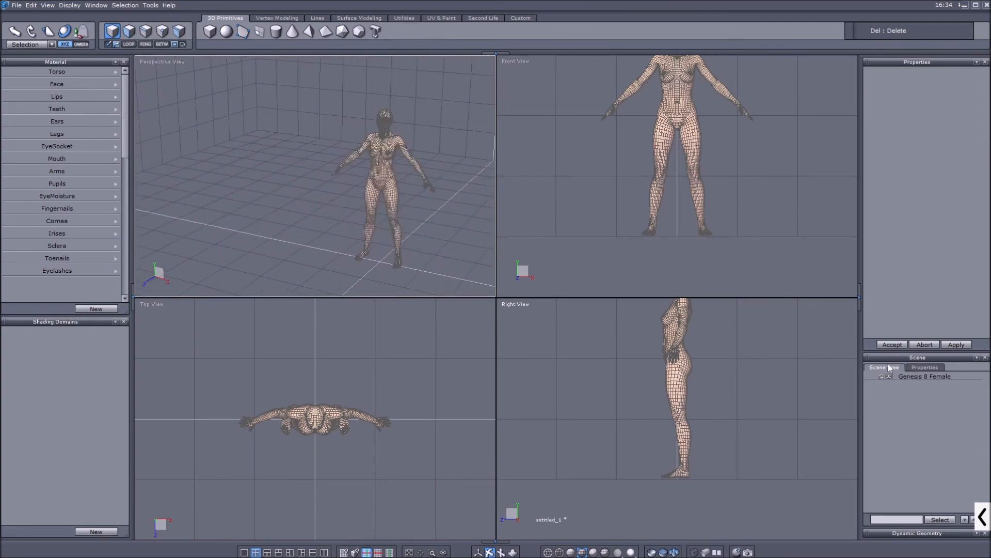
Select the Genesis 8 Female object and review its lists of materials and shading domains
left_click(933, 377)
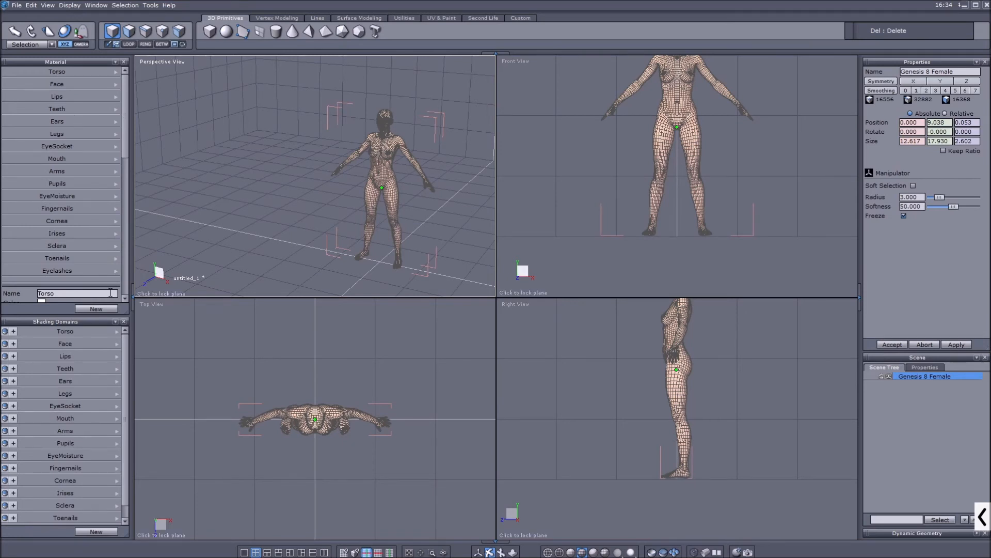
scroll(92, 263, "down", 2)
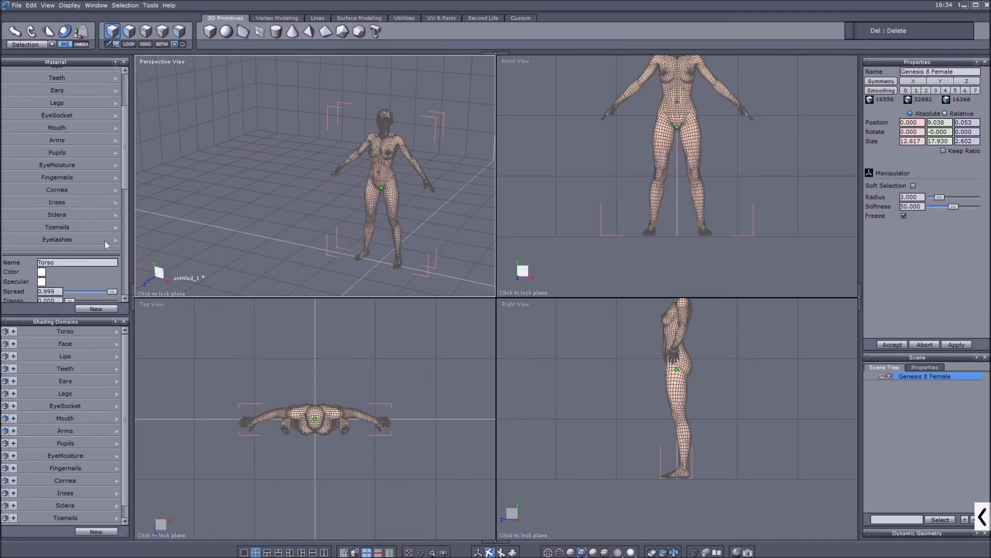
scroll(137, 190, "up", 2)
scroll(124, 169, "up", 2)
scroll(225, 191, "down", 3)
scroll(427, 196, "up", 2)
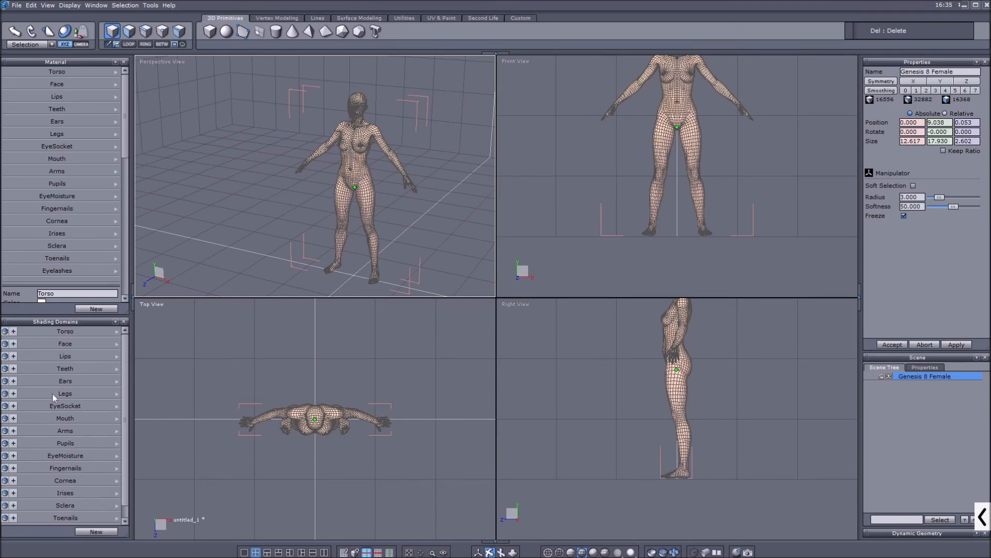
scroll(105, 358, "down", 1)
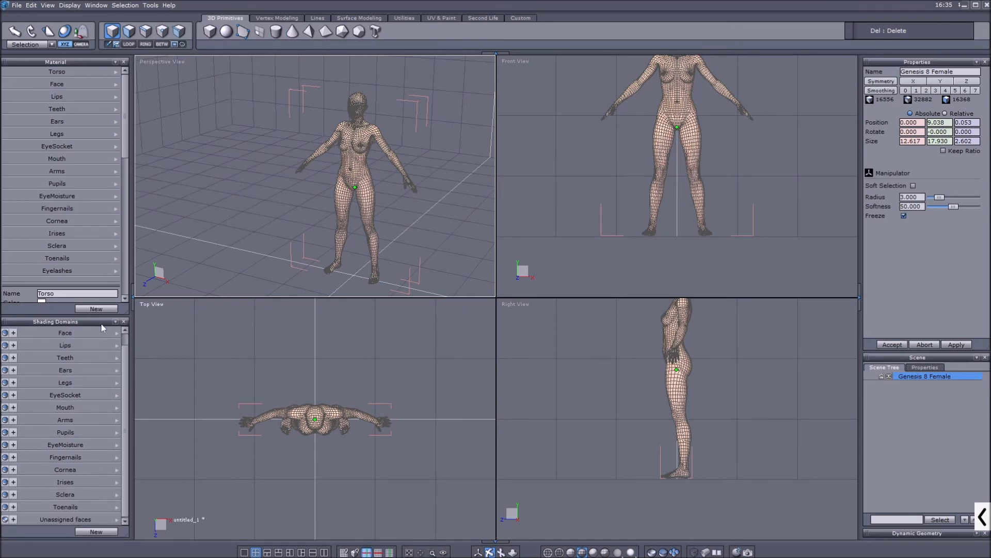
Remove the Toenails, Sclera, Irises and Cornea shading domains from the Genesis 8 Female figure
right_click(116, 509)
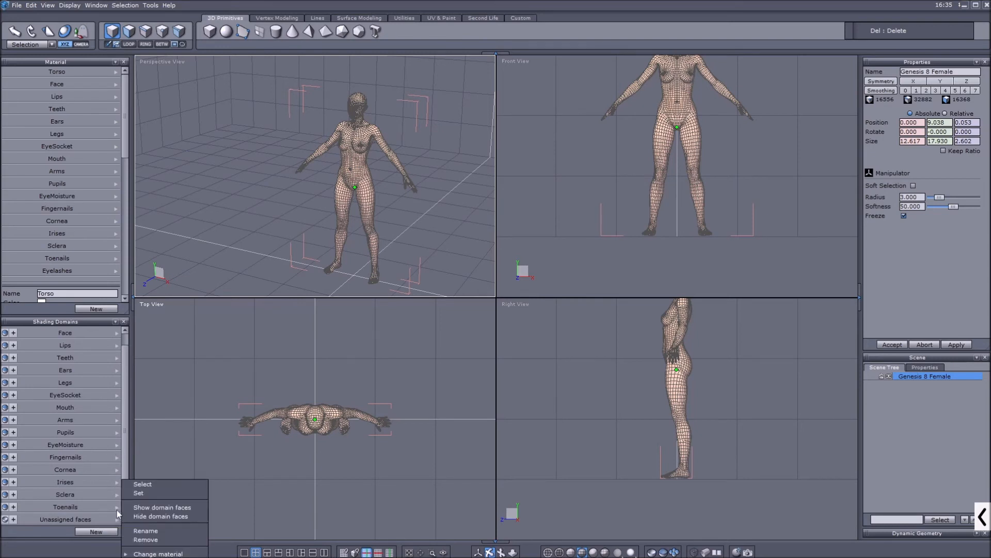
left_click(155, 539)
right_click(117, 508)
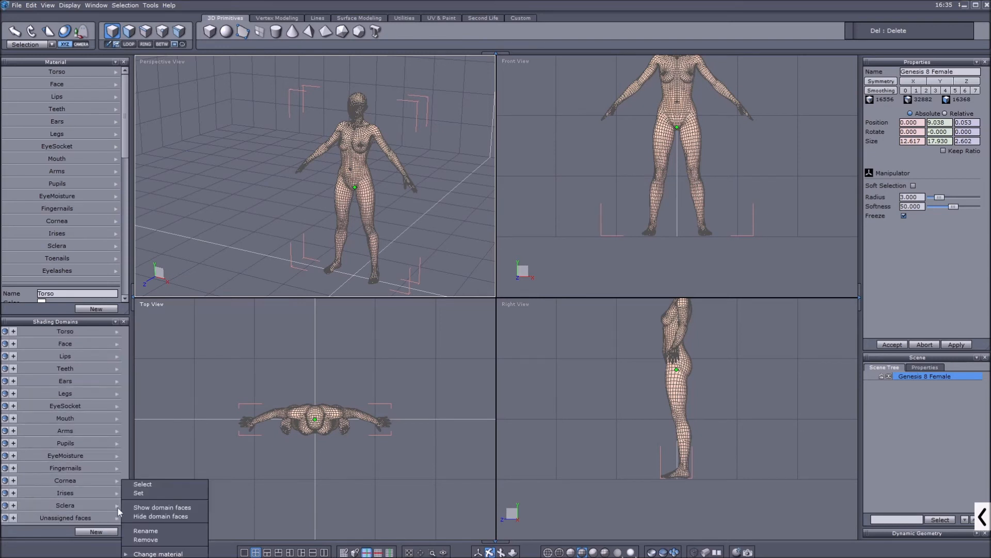
left_click(155, 540)
right_click(116, 492)
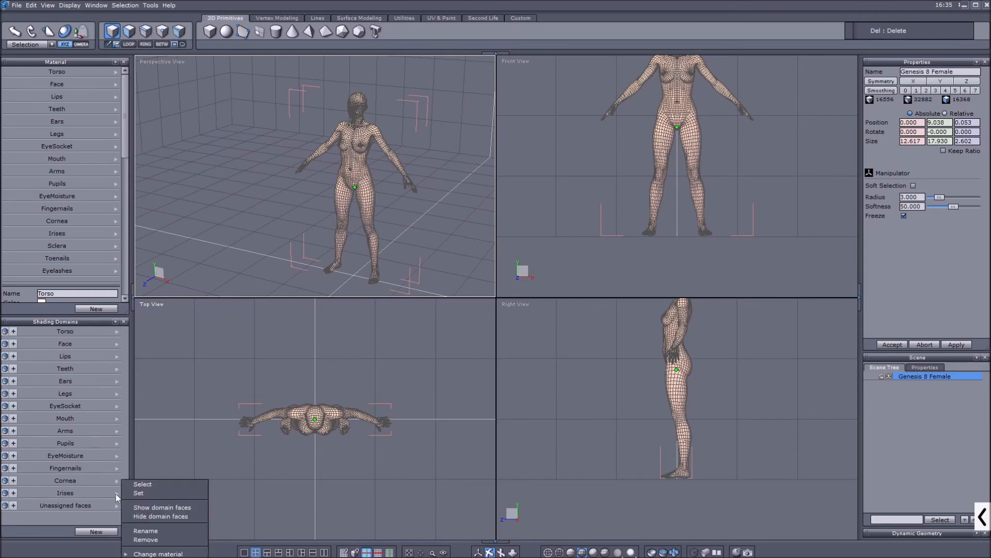
left_click(154, 539)
right_click(118, 486)
left_click(154, 537)
Remove the Fingernails, EyeMoisture and Pupils shading domains from the figure
right_click(120, 480)
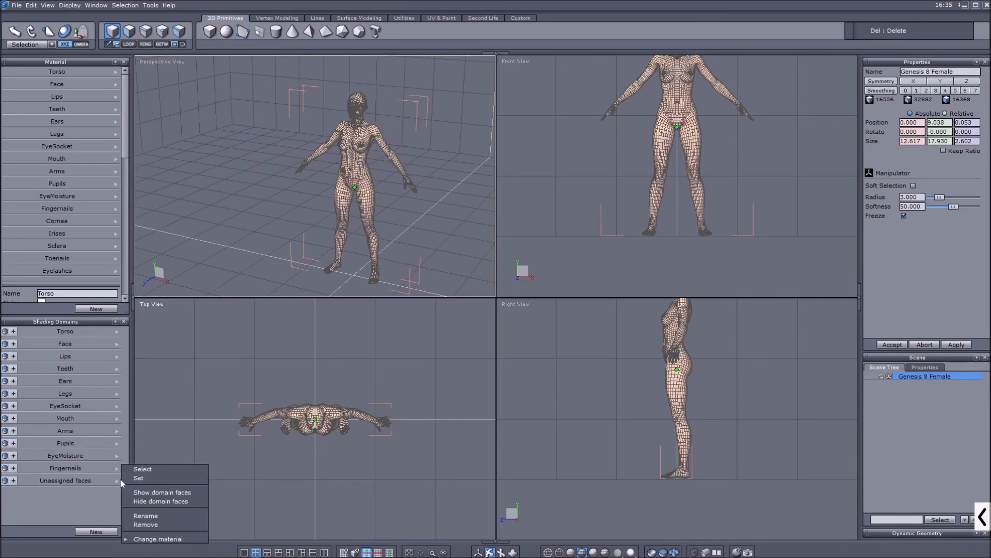
left_click(141, 525)
right_click(116, 457)
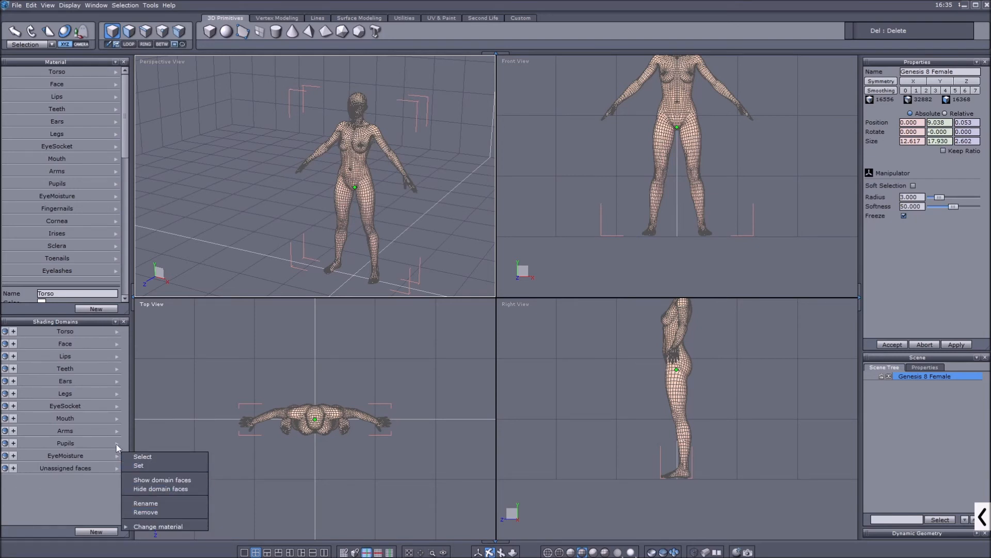
left_click(141, 512)
right_click(115, 445)
left_click(141, 501)
Remove the Arms, Mouth and EyeSocket shading domains from the figure
right_click(116, 431)
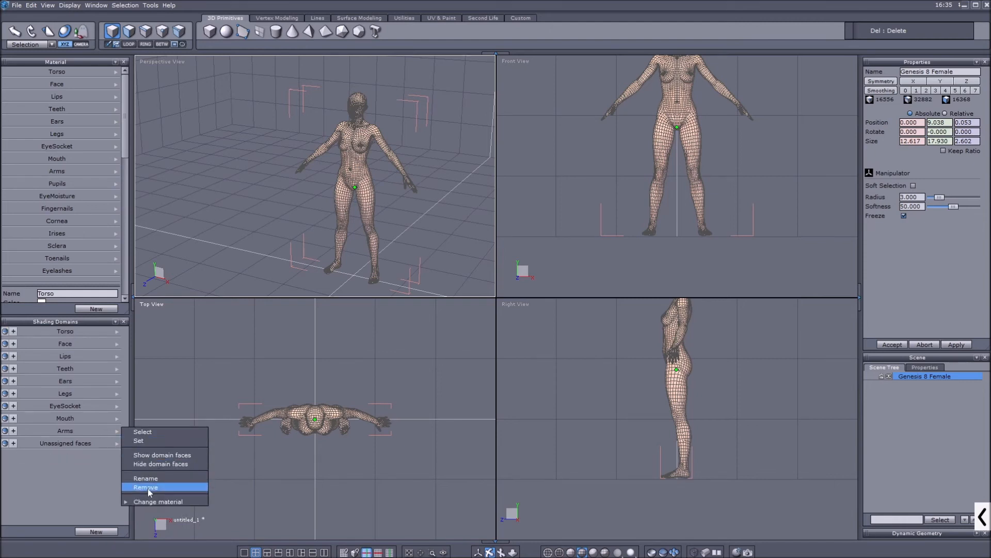
left_click(146, 488)
right_click(117, 419)
left_click(145, 475)
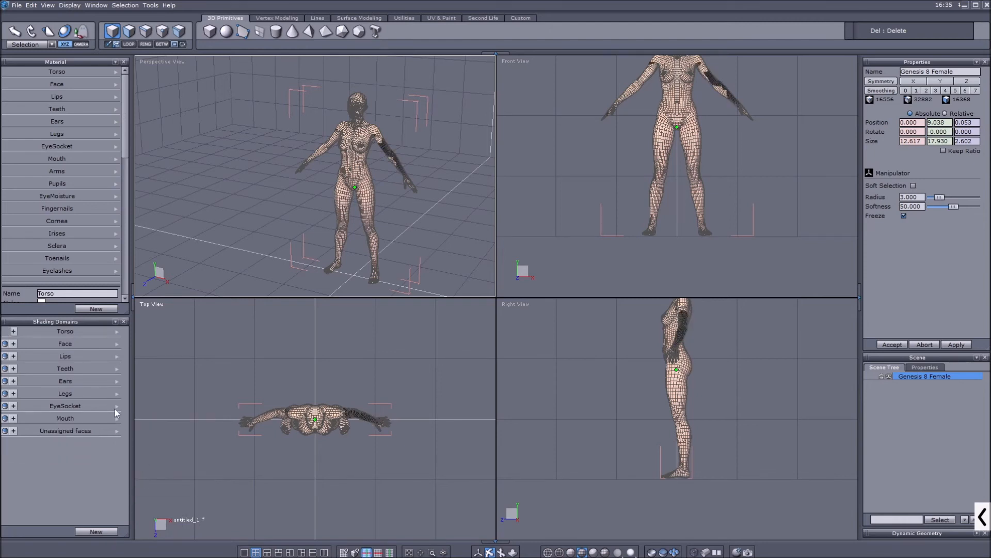
right_click(120, 408)
left_click(154, 462)
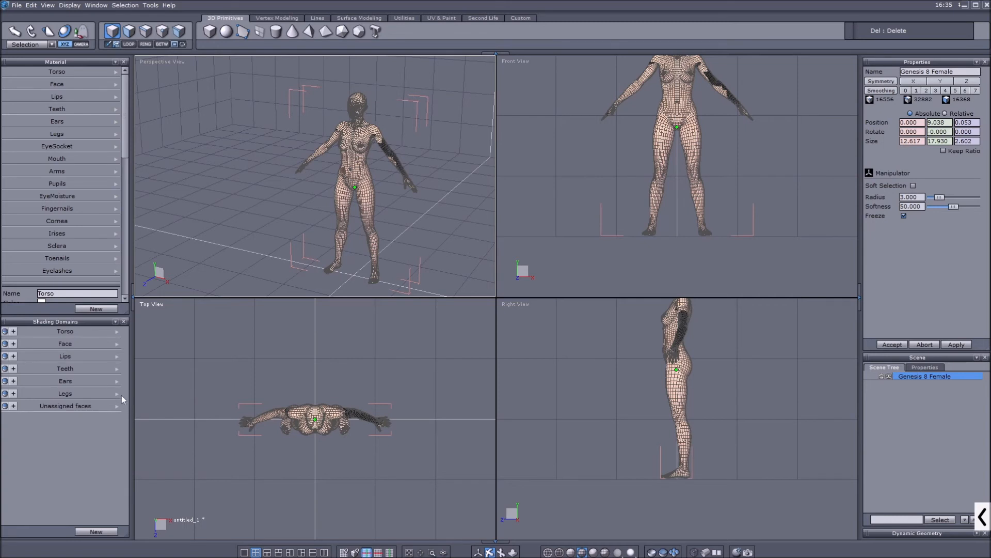
Remove the Legs, Ears and Teeth shading domains from the Genesis 8 Female figure
right_click(115, 395)
left_click(155, 447)
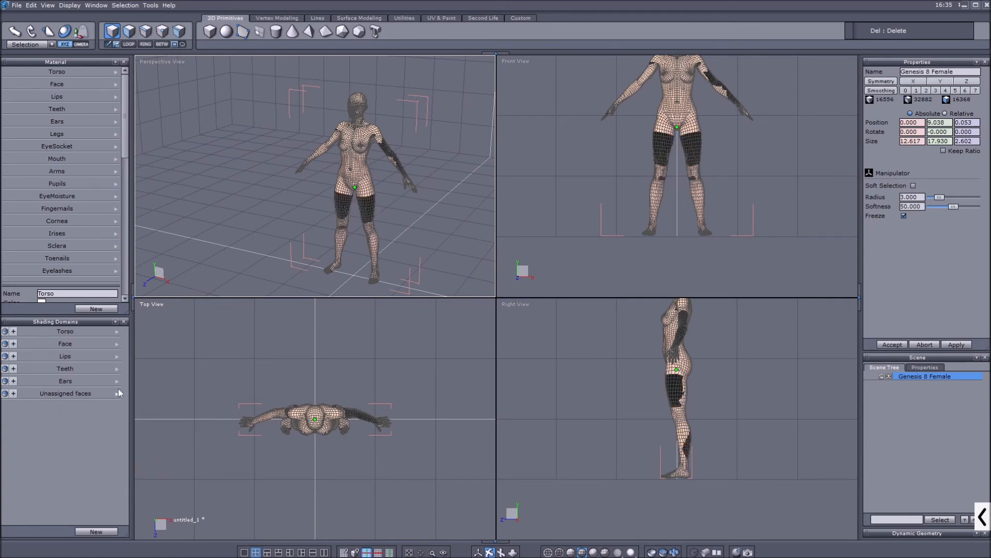
right_click(117, 382)
left_click(129, 391)
right_click(118, 369)
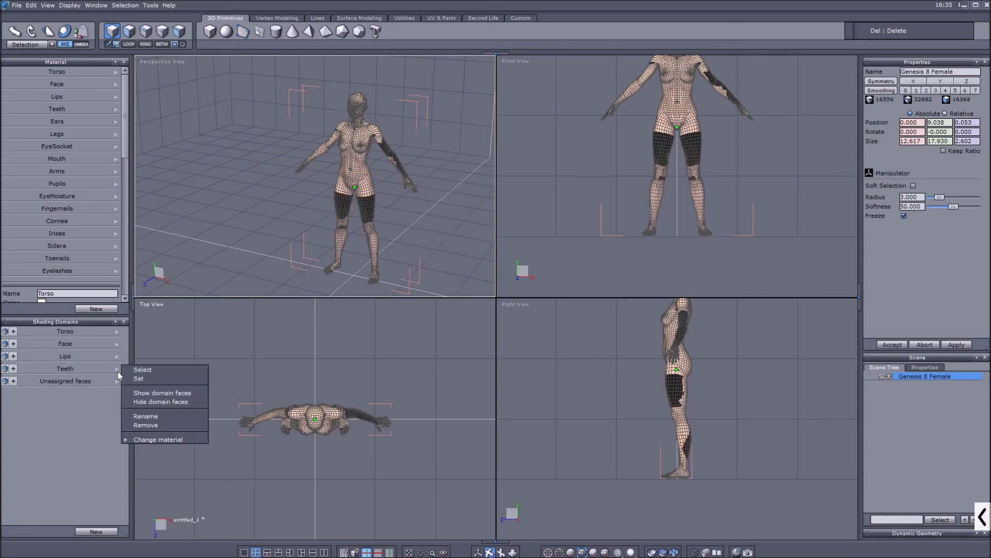
left_click(138, 415)
Remove the Lips, Face and Torso shading domains, leaving the figure with only unassigned faces
right_click(118, 356)
left_click(157, 412)
right_click(117, 343)
left_click(156, 400)
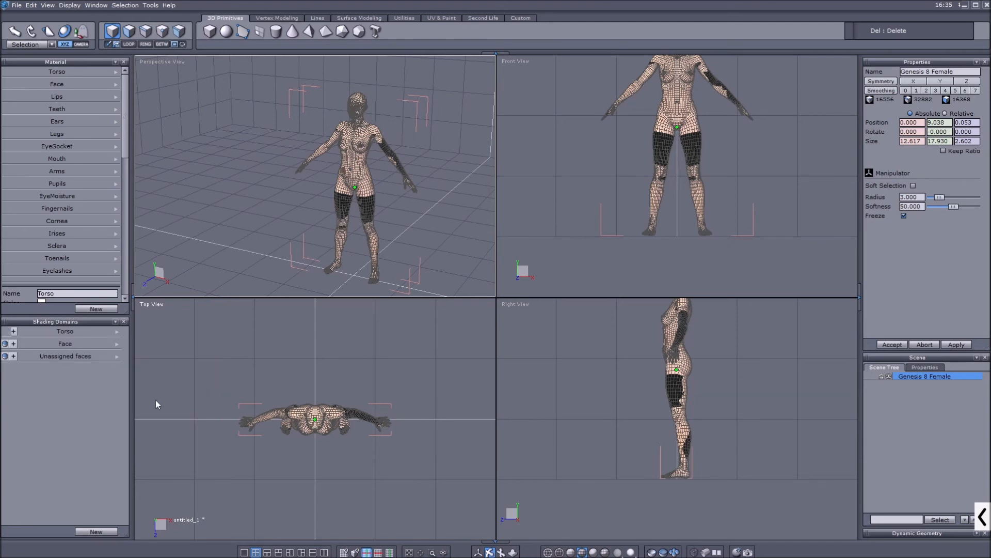
right_click(119, 333)
left_click(143, 385)
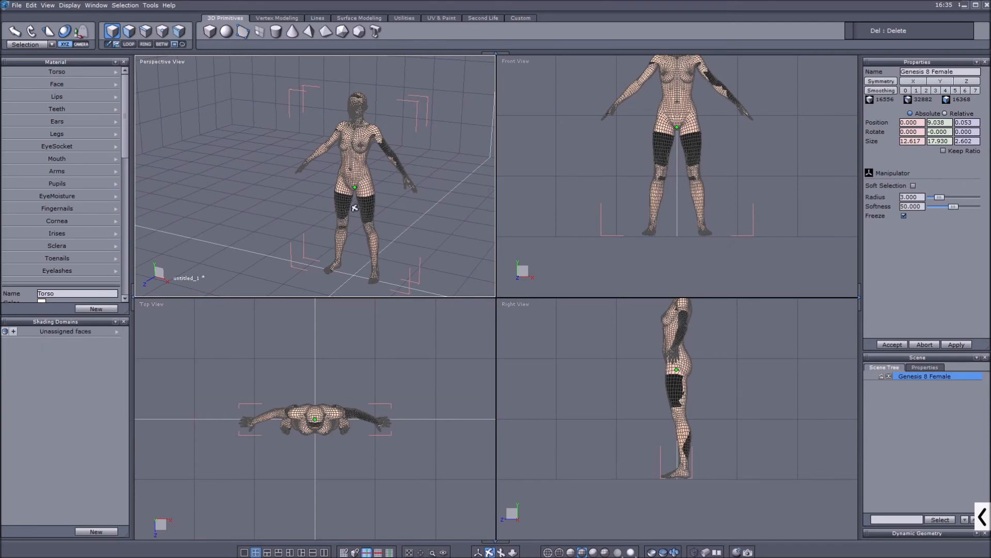
Remove the Torso, Face and Lips materials from the scene's material list
scroll(105, 229, "down", 3)
scroll(107, 227, "up", 3)
right_click(123, 72)
left_click(138, 106)
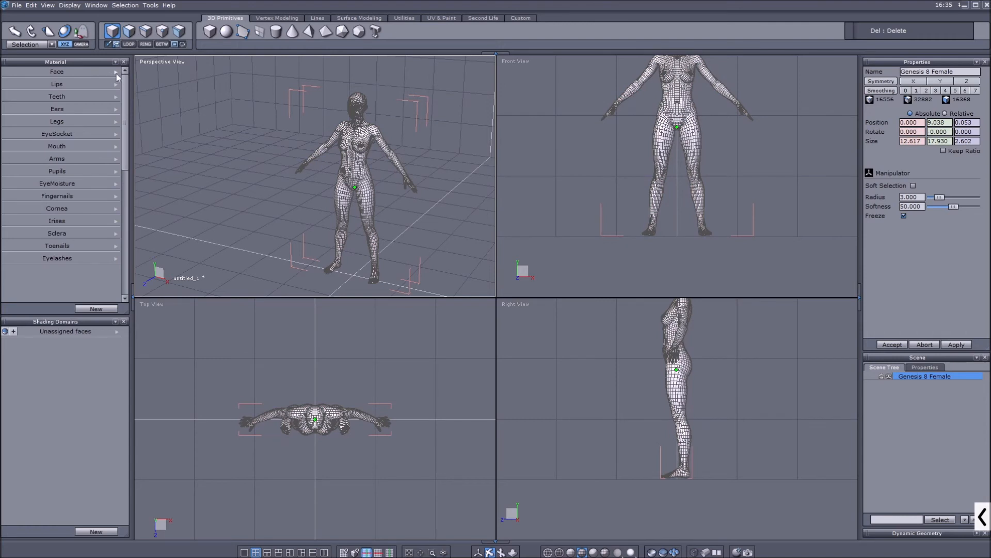
right_click(117, 73)
left_click(141, 108)
right_click(120, 80)
left_click(156, 107)
Remove the Teeth, Ears and Legs materials from the material list
right_click(118, 73)
left_click(142, 108)
right_click(122, 73)
left_click(141, 108)
right_click(117, 73)
left_click(138, 107)
Remove the EyeSocket, Mouth and Arms materials from the material list
right_click(116, 72)
left_click(141, 108)
right_click(117, 74)
left_click(140, 108)
right_click(118, 73)
left_click(141, 107)
Remove the Pupils, EyeMoisture, Fingernails and Cornea materials from the material list
right_click(122, 74)
left_click(140, 107)
right_click(119, 74)
left_click(140, 107)
right_click(119, 75)
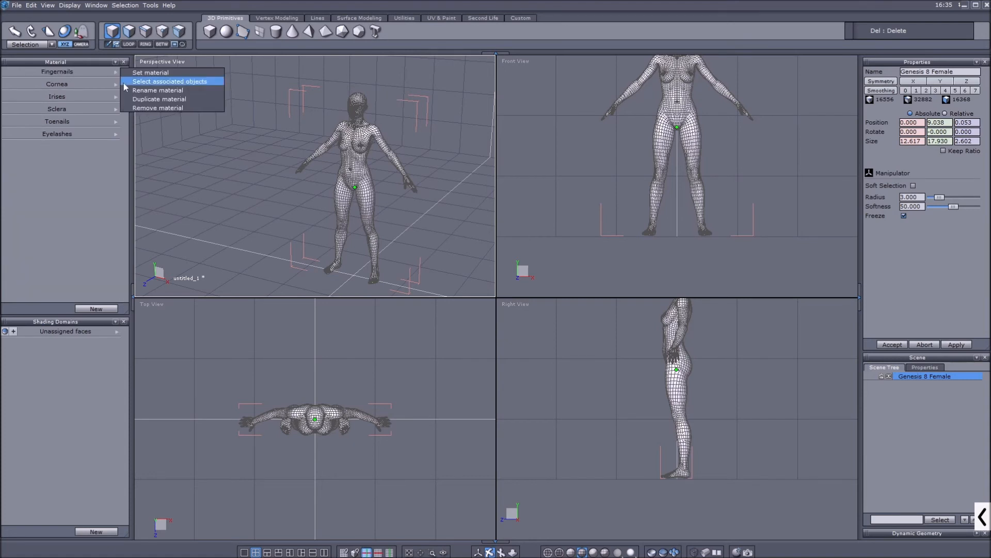
left_click(139, 107)
right_click(120, 74)
left_click(142, 108)
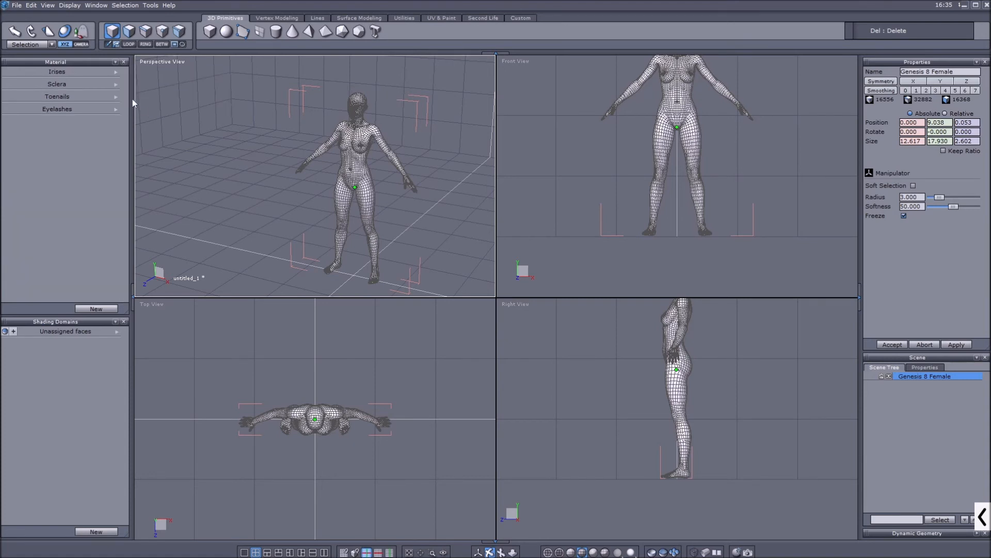
Remove the remaining Irises, Sclera, Toenails and Eyelashes materials to empty the material list
left_click(118, 73)
right_click(118, 74)
left_click(141, 107)
right_click(118, 73)
left_click(141, 108)
right_click(118, 74)
left_click(141, 107)
right_click(119, 73)
left_click(140, 108)
Examine the stripped Genesis 8 Female mesh from the front, side and back in the perspective view
mouse_move(372, 193)
middle_mouse_down()
mouse_move(215, 184)
mouse_move(429, 196)
mouse_move(388, 204)
middle_mouse_up()
scroll(367, 122, "up", 5)
scroll(349, 142, "down", 3)
scroll(345, 146, "down", 5)
scroll(346, 146, "up", 3)
mouse_move(401, 168)
middle_mouse_down()
mouse_move(372, 192)
mouse_move(396, 191)
mouse_move(366, 191)
mouse_move(402, 187)
middle_mouse_up()
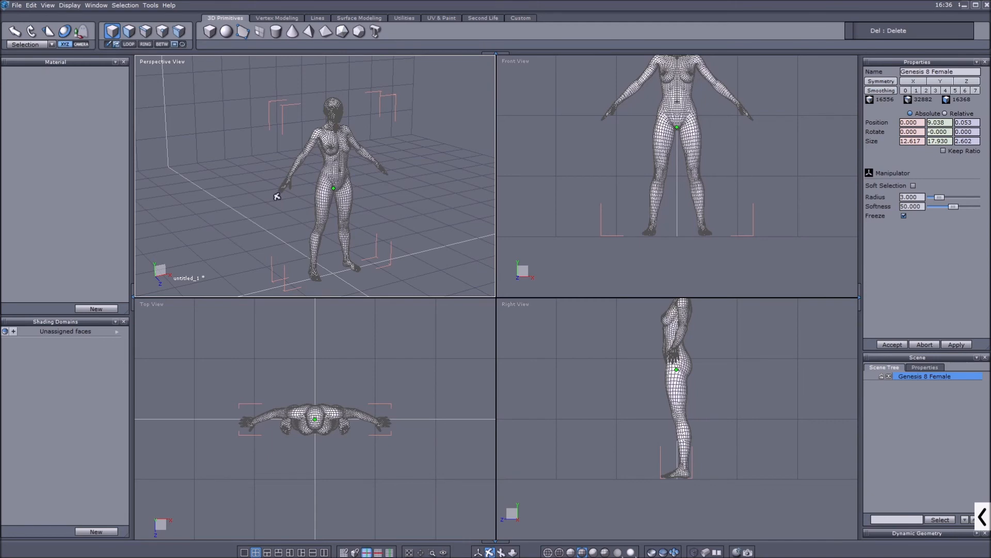
middle_click_drag(310, 202, 279, 177)
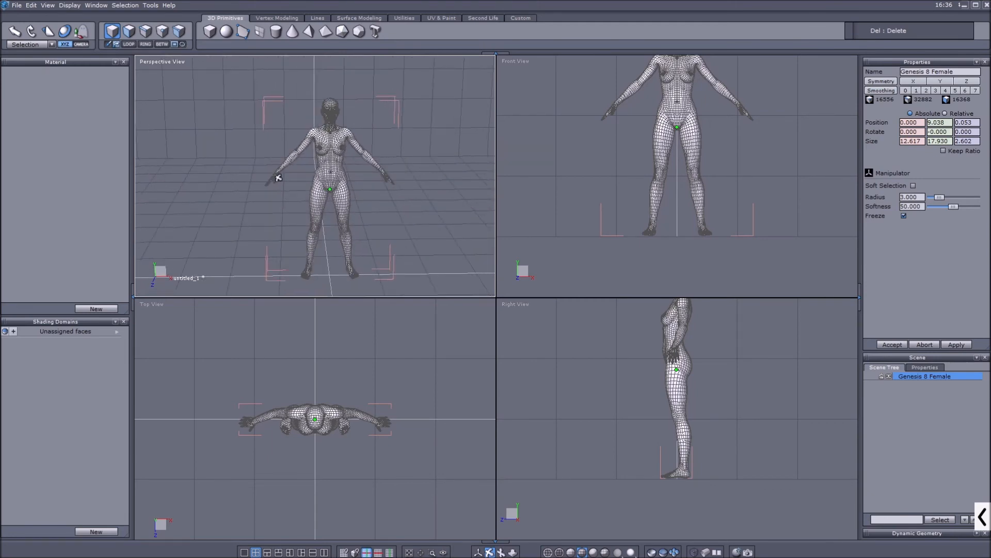
scroll(659, 140, "down", 3)
scroll(660, 139, "up", 1)
scroll(341, 113, "up", 3)
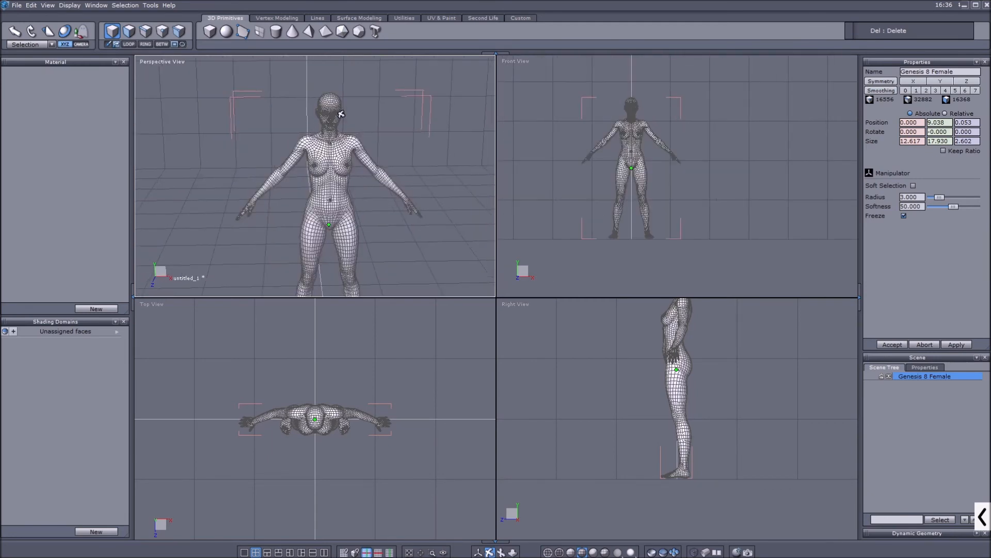
scroll(355, 198, "up", 3)
scroll(354, 198, "down", 3)
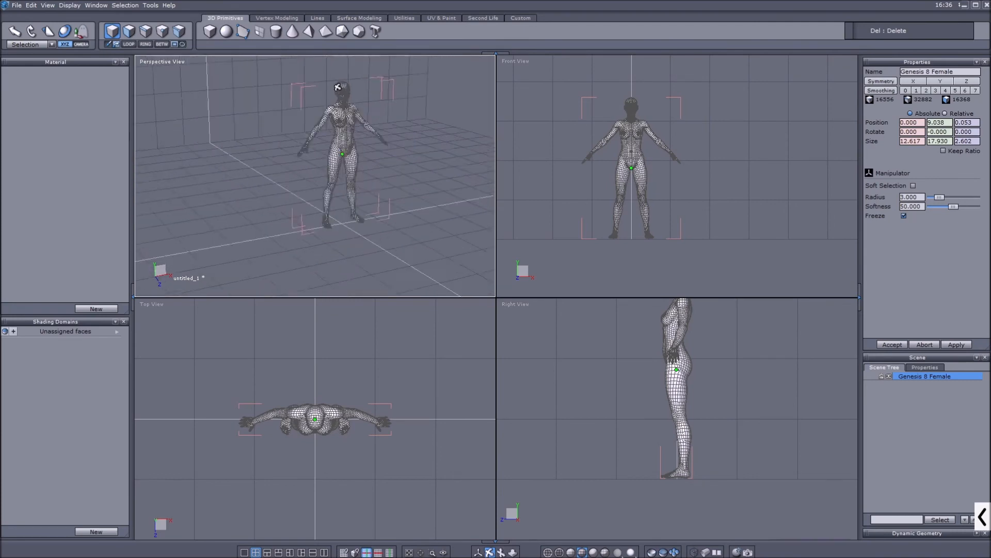
scroll(338, 88, "up", 5)
middle_click_drag(301, 106, 248, 159)
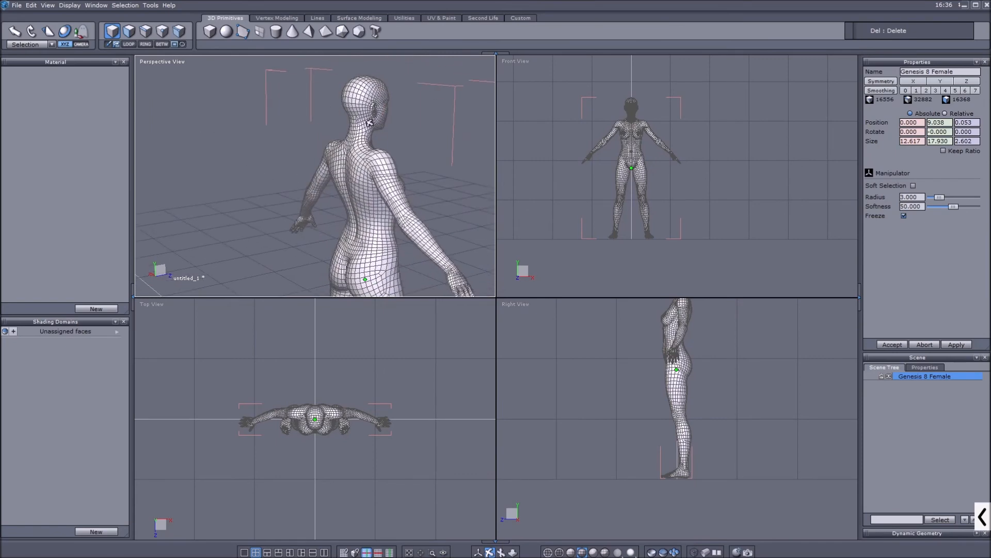
middle_click_drag(415, 154, 334, 166)
scroll(335, 167, "down", 3)
scroll(334, 167, "up", 3)
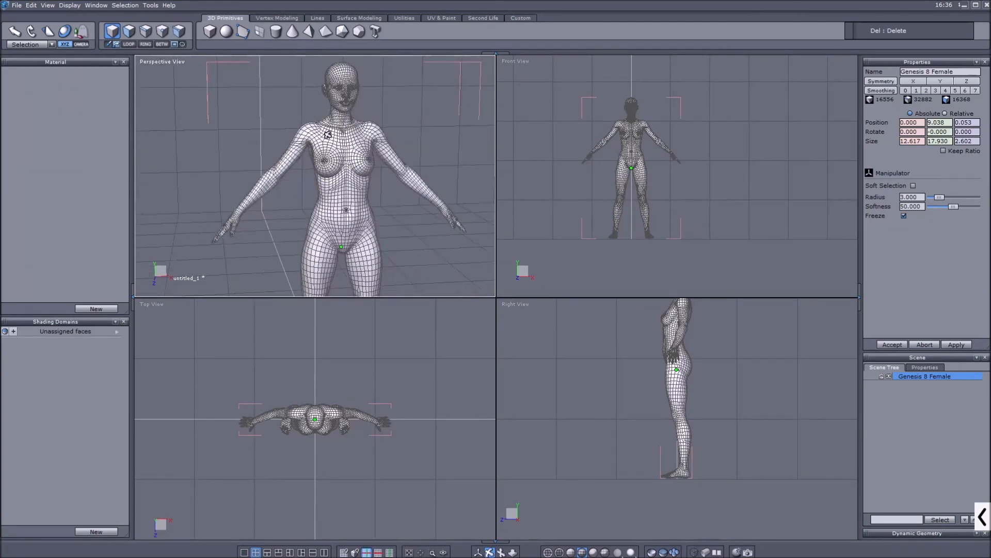
scroll(334, 180, "down", 5)
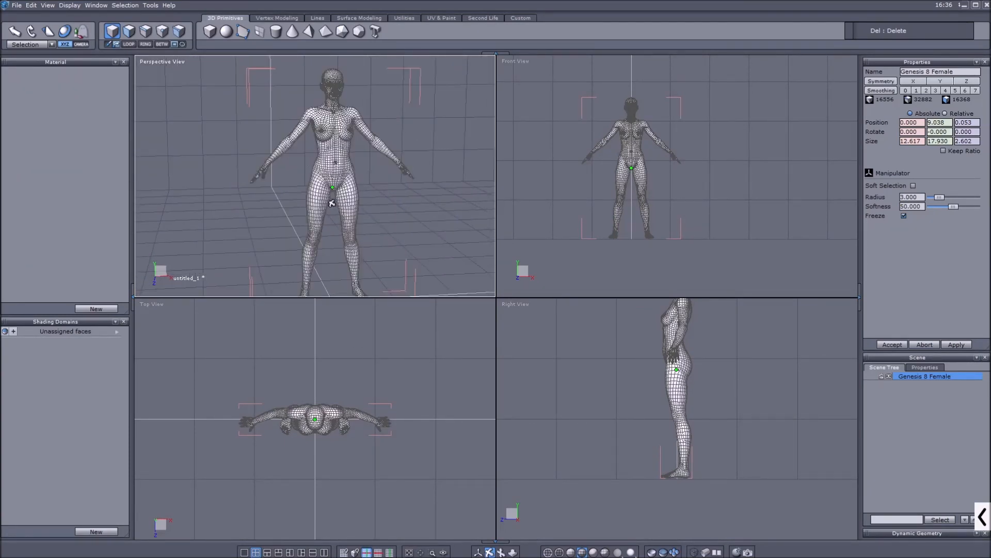
scroll(332, 203, "up", 2)
middle_click_drag(336, 216, 315, 145)
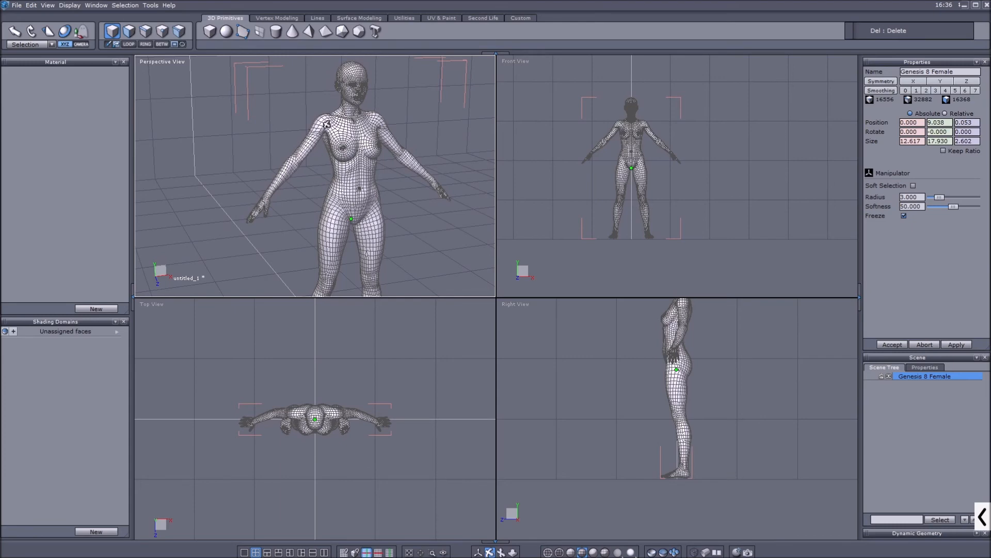
middle_click_drag(371, 180, 381, 180)
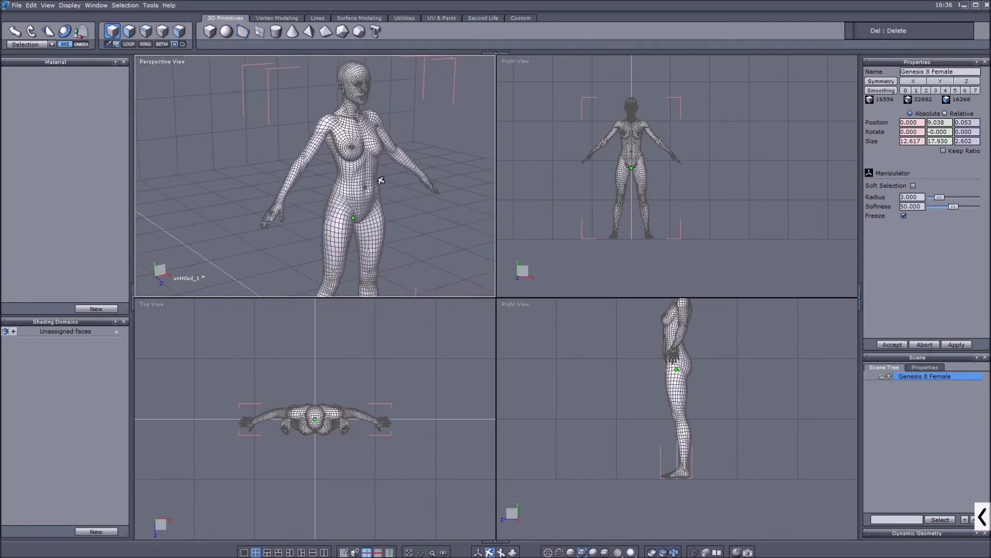
middle_click_drag(381, 180, 351, 171)
scroll(351, 171, "down", 3)
scroll(350, 169, "up", 4)
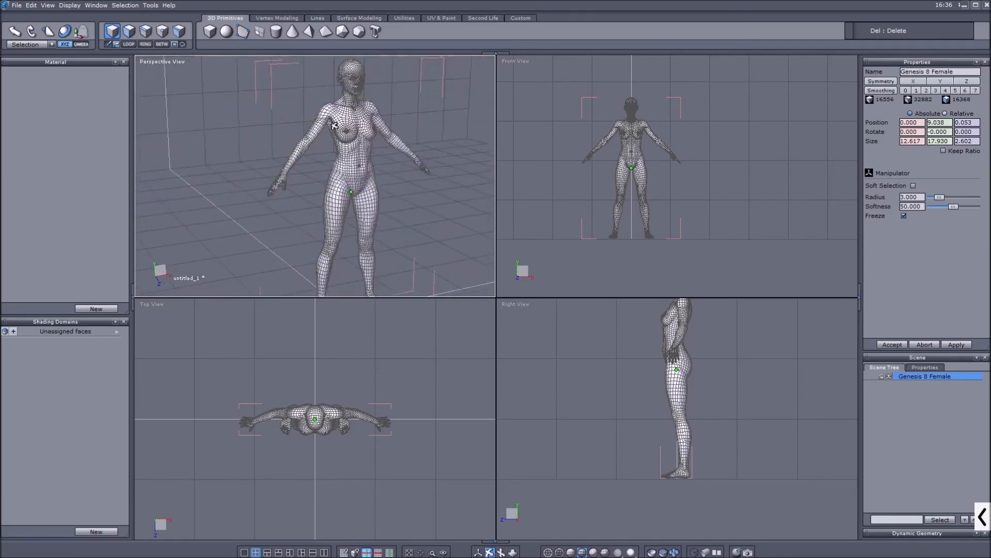
middle_click_drag(341, 96, 326, 141)
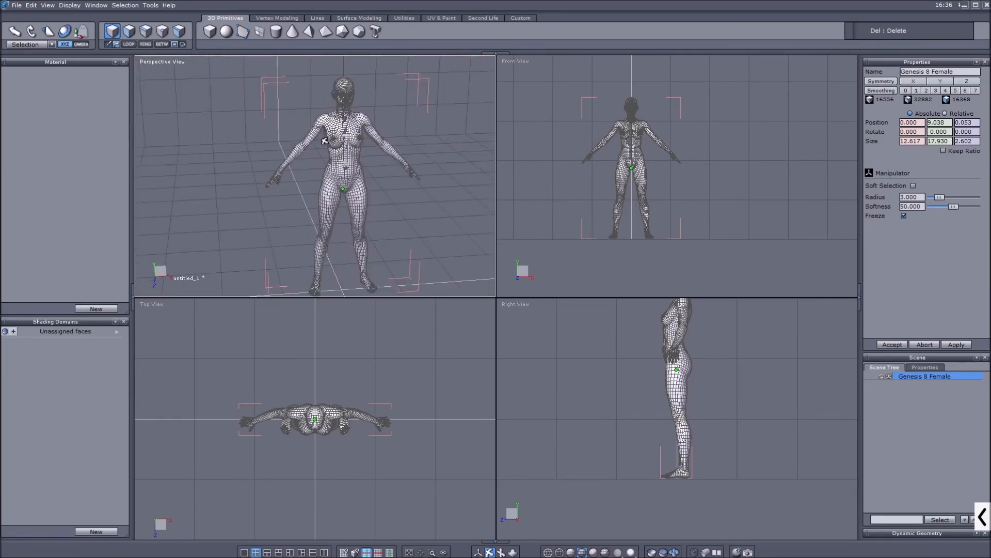
scroll(325, 141, "up", 3)
middle_click_drag(325, 141, 365, 169)
scroll(336, 93, "down", 4)
scroll(337, 93, "up", 4)
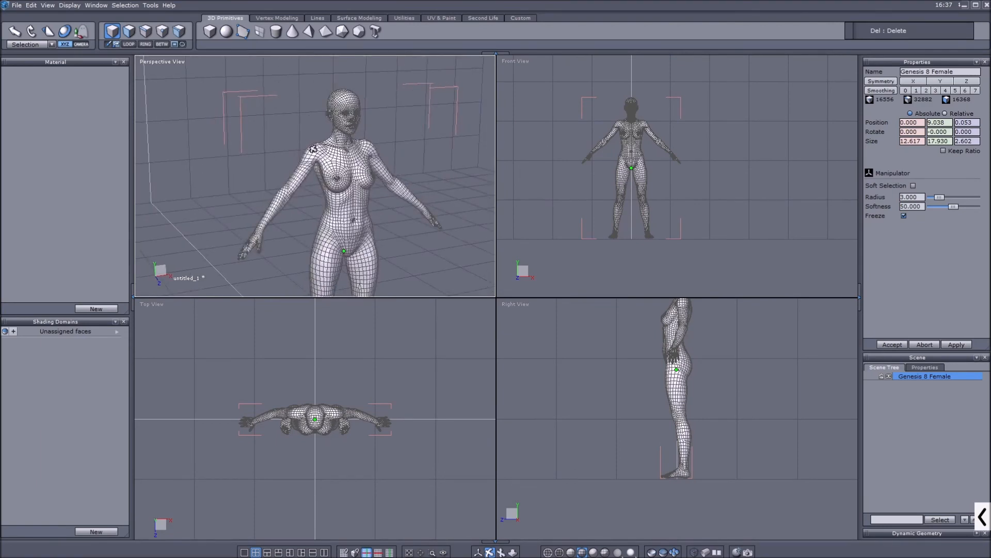
middle_click_drag(339, 169, 368, 174)
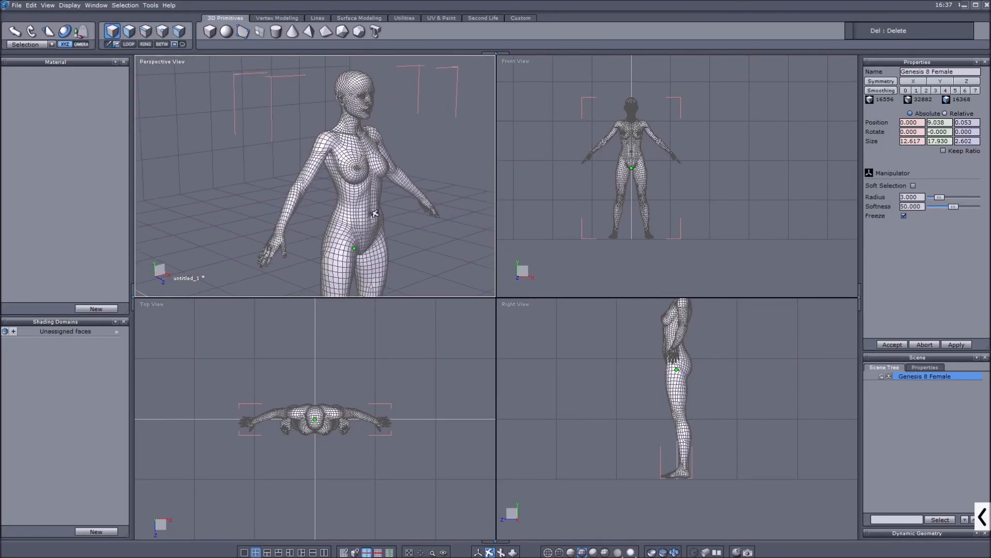
Toggle the manipulator display off and on, leaving the axis manipulator shown on the Genesis 8 Female figure
left_click(478, 552)
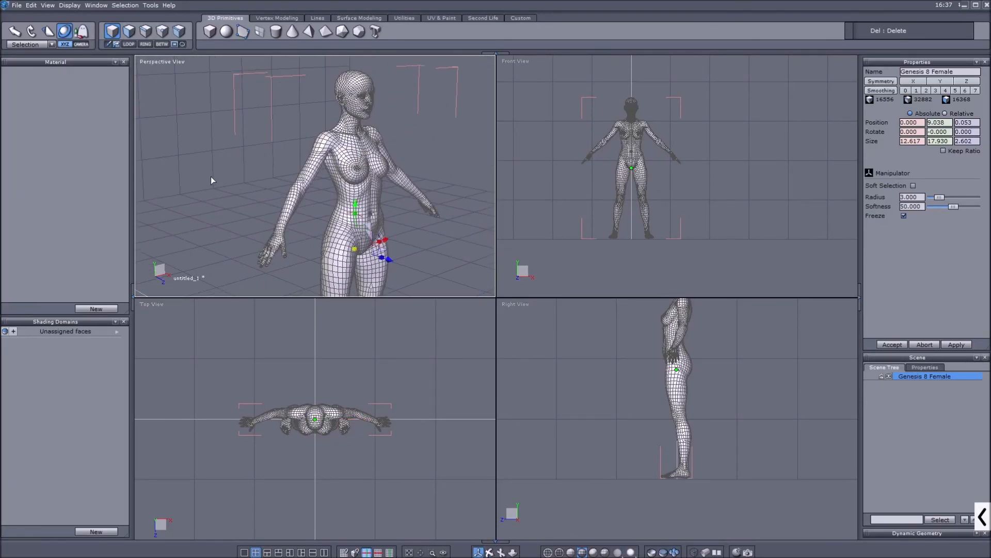
left_click(489, 552)
middle_click_drag(307, 264, 270, 183)
scroll(347, 239, "down", 3)
middle_click_drag(347, 239, 313, 245)
left_click(479, 552)
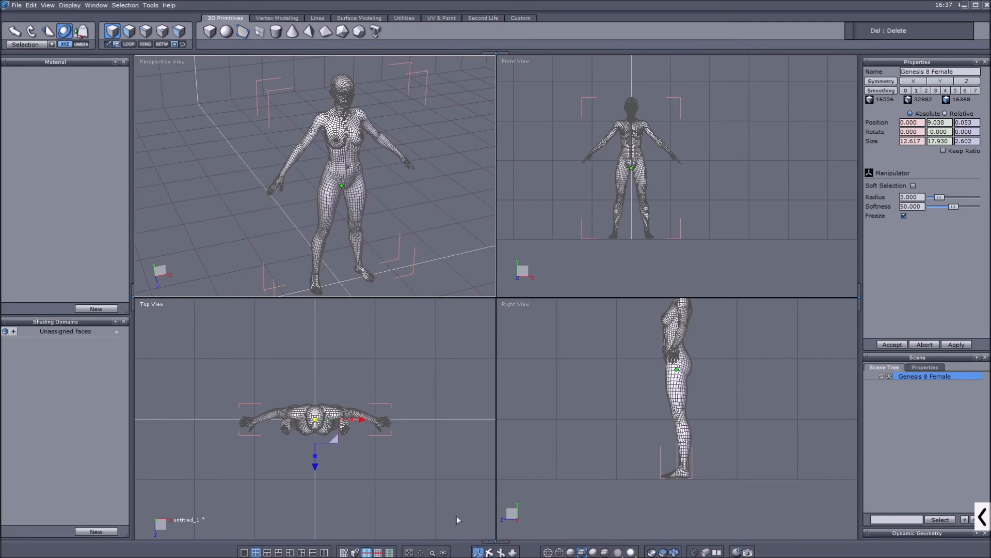
Apply a cubic projection to the Genesis 8 Female figure, replacing its custom UVs with a new gizmo
left_click(437, 19)
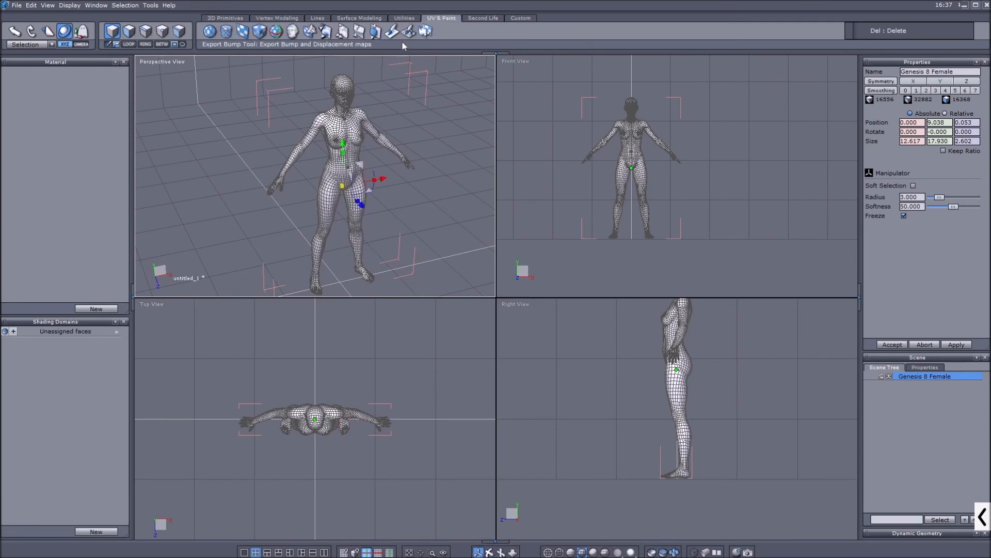
left_click(260, 32)
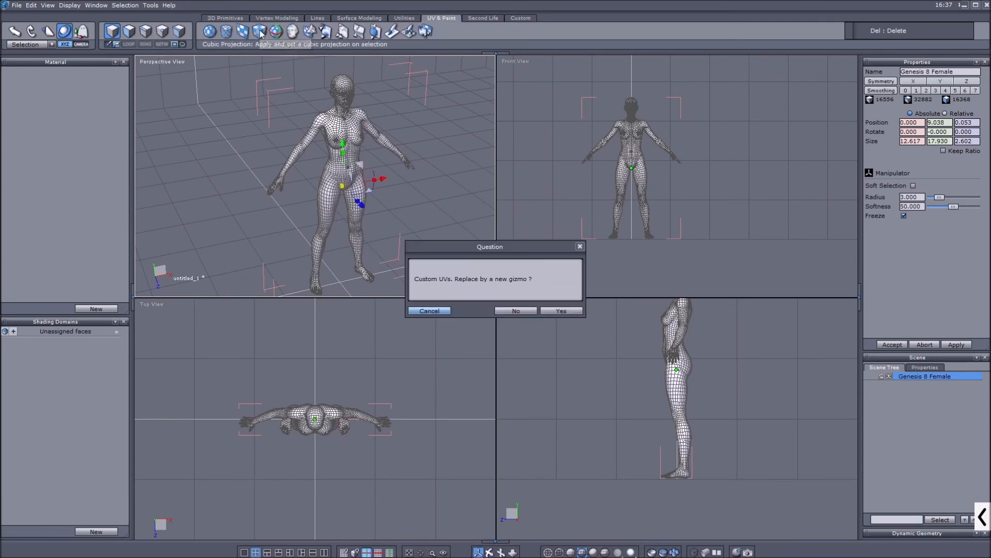
left_click(561, 312)
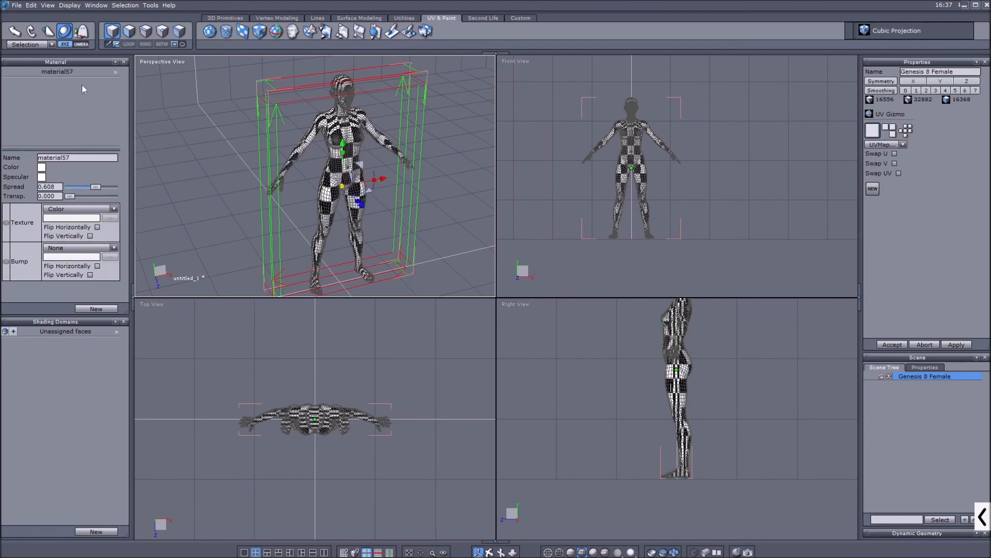
Set the figure's new material to a texture image and load sandal_image_3.png from the Textures folder's Basecolors subfolder
left_click(114, 209)
left_click(74, 224)
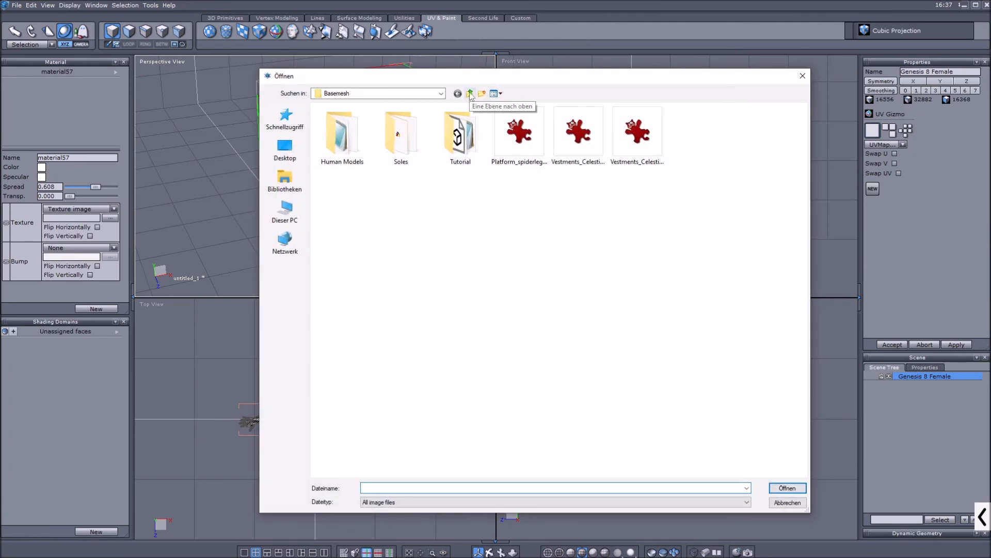
left_click(470, 95)
double_click(416, 227)
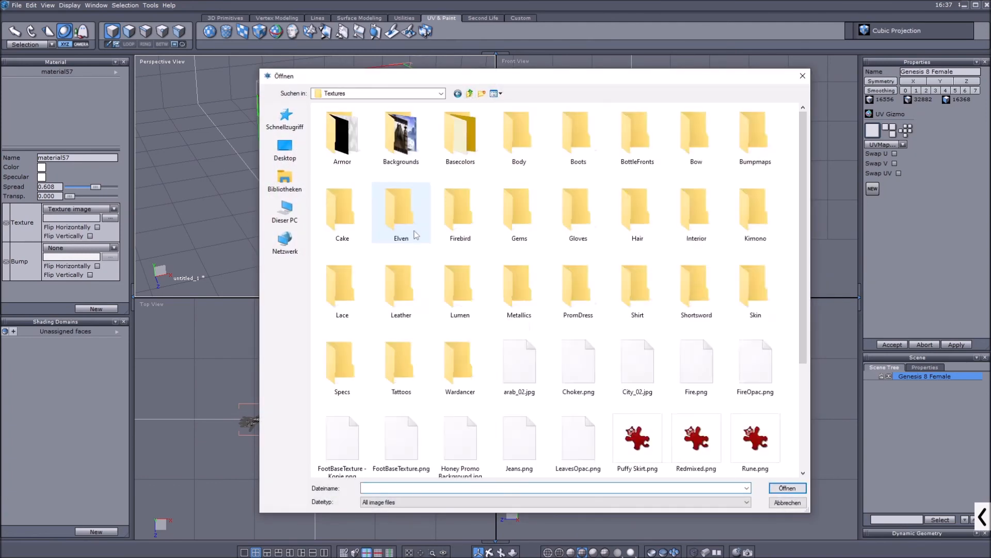
double_click(460, 135)
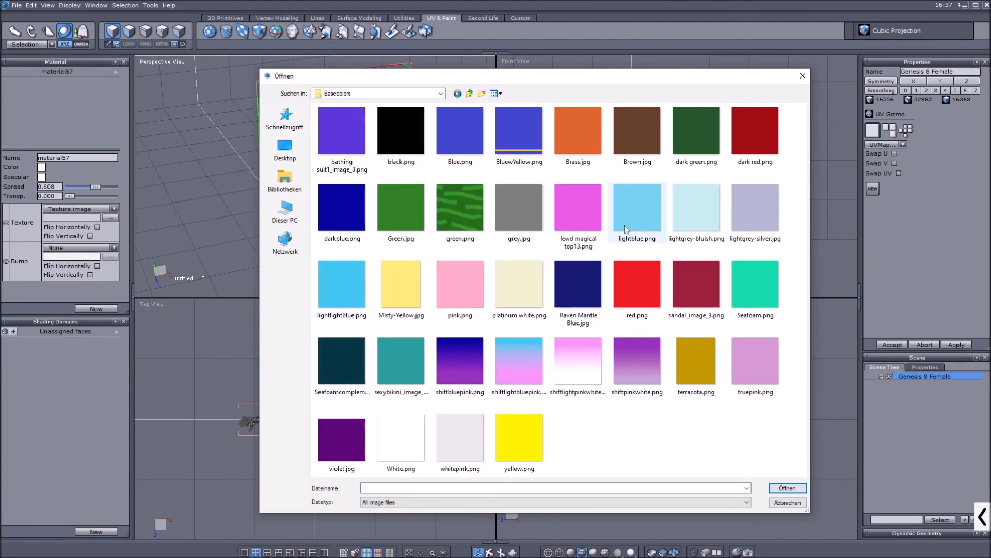
left_click(696, 289)
left_click(787, 488)
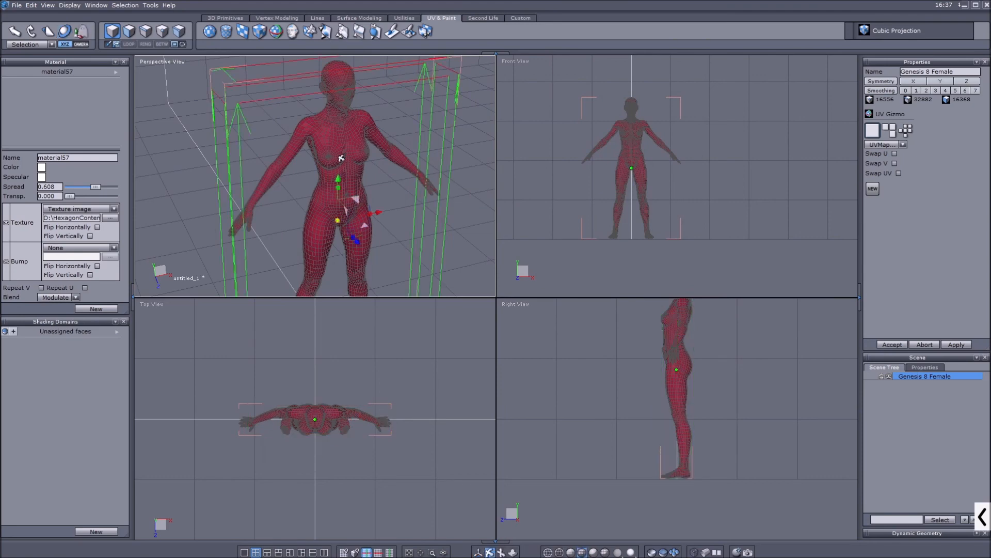
Accept the cubic projection on the textured Genesis 8 Female figure and check the figure's surface
scroll(342, 193, "down", 4)
middle_click_drag(343, 194, 344, 174)
right_click_drag(308, 164, 233, 179)
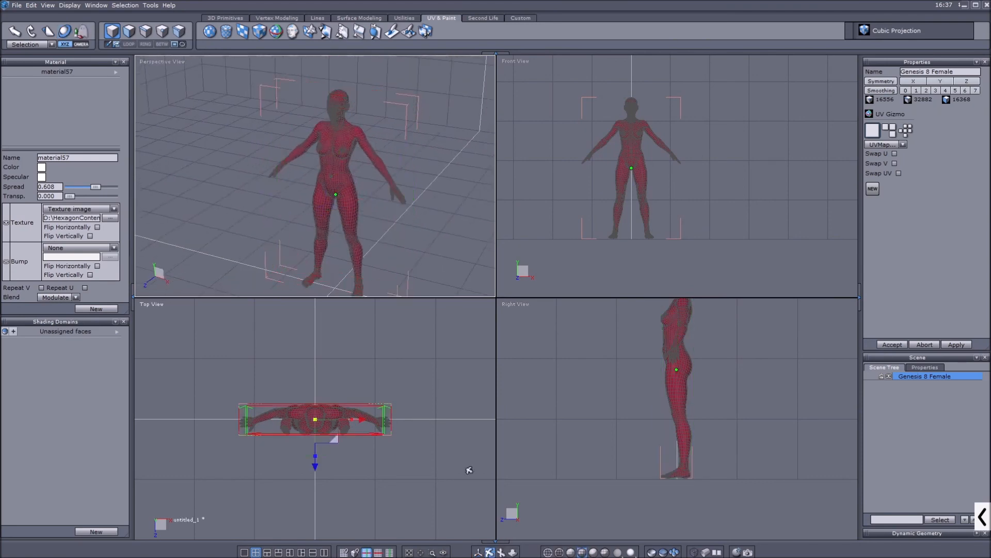
left_click(894, 345)
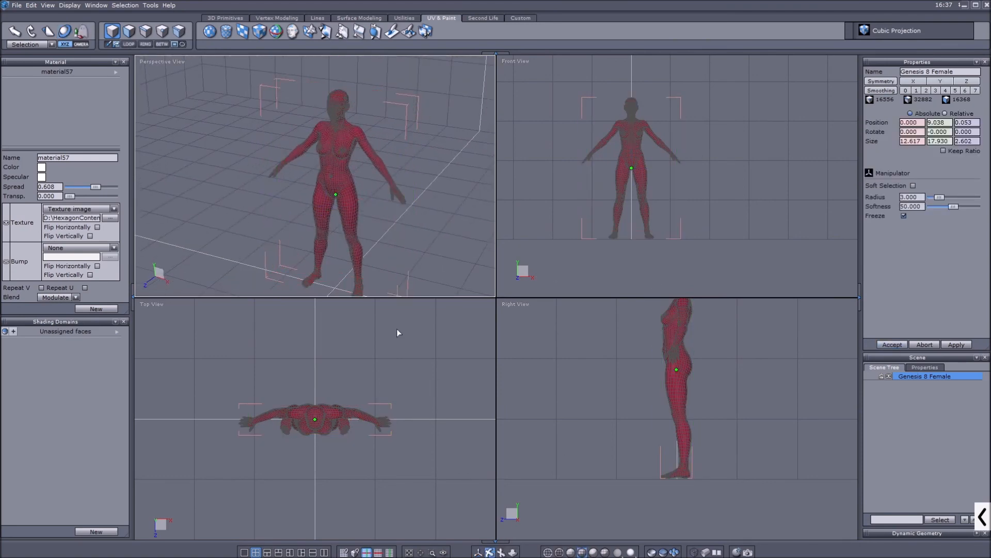
right_click_drag(371, 215, 281, 185)
scroll(336, 112, "up", 5)
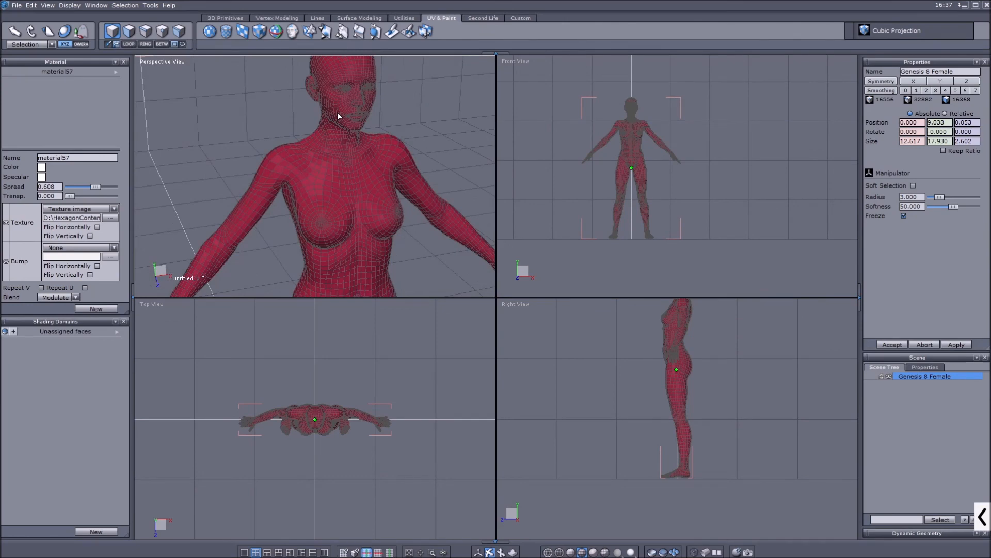
scroll(338, 116, "down", 5)
scroll(344, 175, "up", 2)
mouse_move(344, 178)
right_mouse_down()
mouse_move(433, 179)
mouse_move(347, 177)
right_mouse_up()
scroll(346, 178, "down", 1)
Save the scene as a Hexagon file named "Genesis 8 base" in the Basemesh folder of HexagonContent
left_click(31, 5)
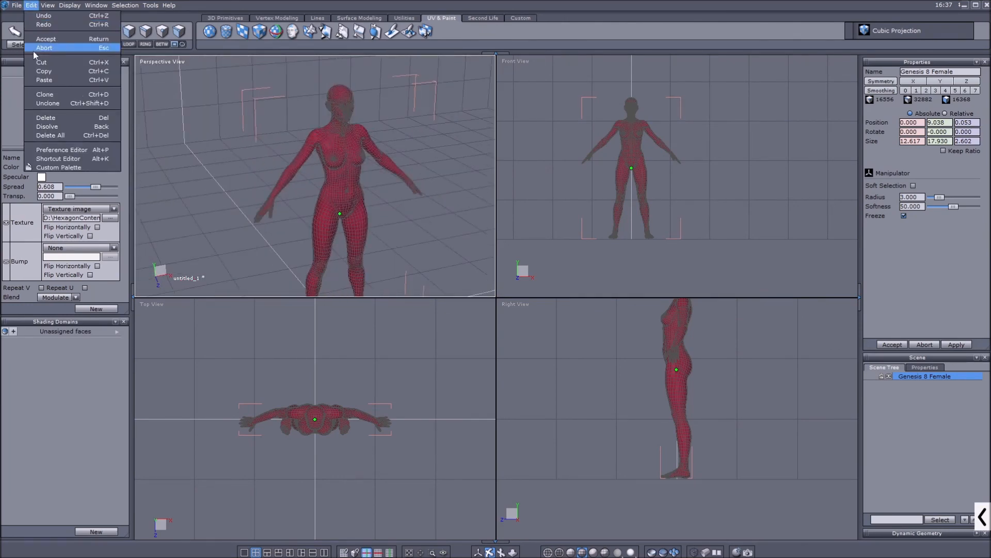
left_click(17, 5)
left_click(31, 99)
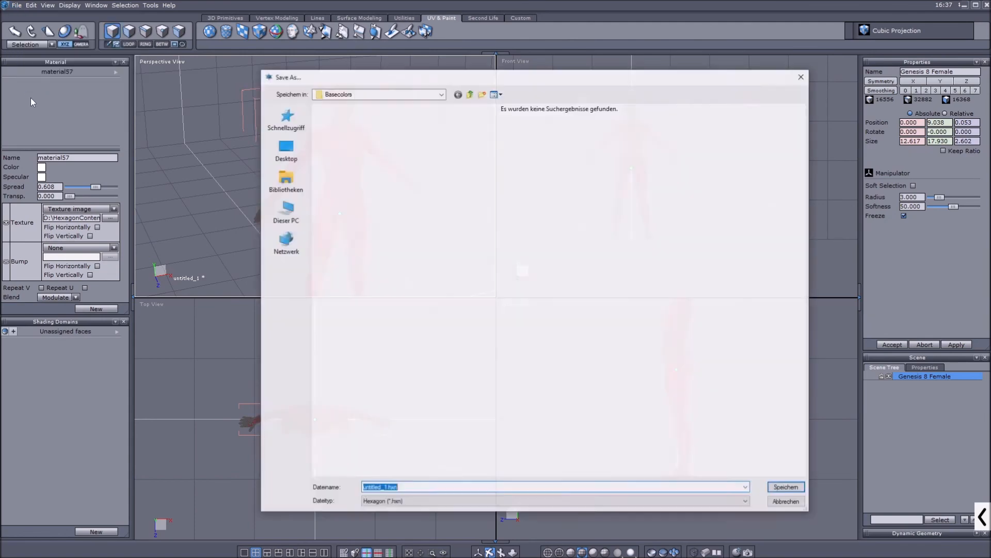
left_click(470, 94)
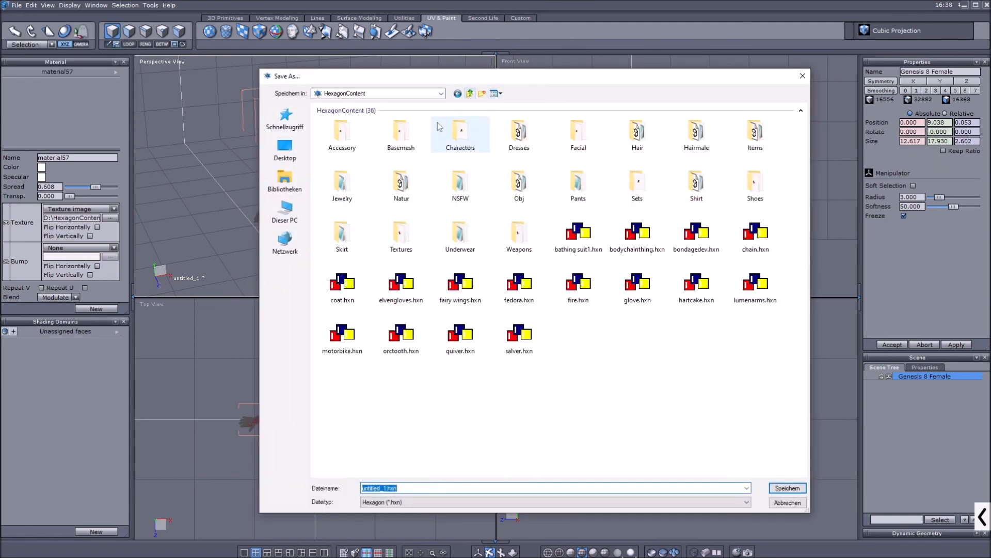
double_click(399, 133)
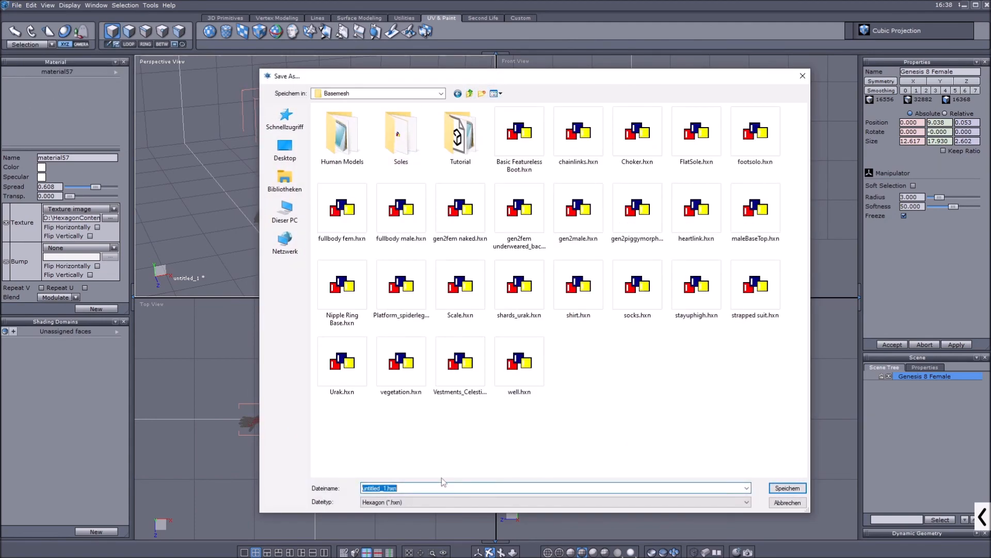
type("Genesis 8 base")
left_click(773, 492)
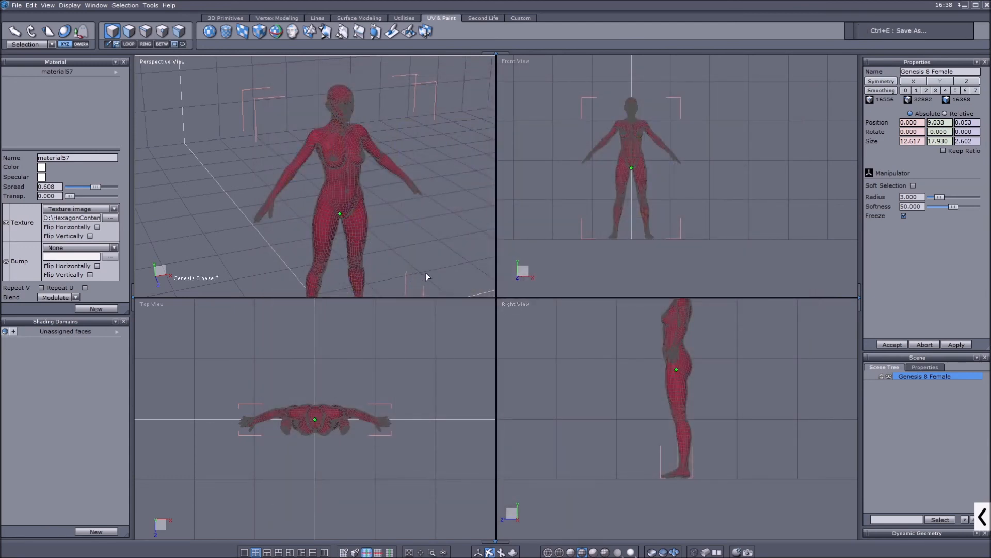